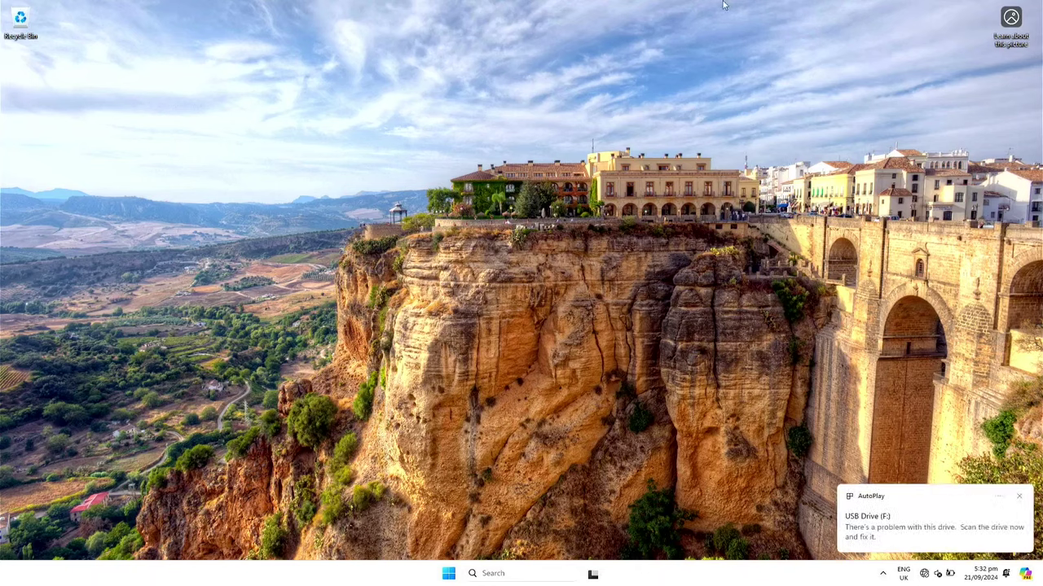
- Scan and fix the USB Drive (F:) and dismiss the error-checking report
{"action": "left_click", "coordinate": [933, 536]}
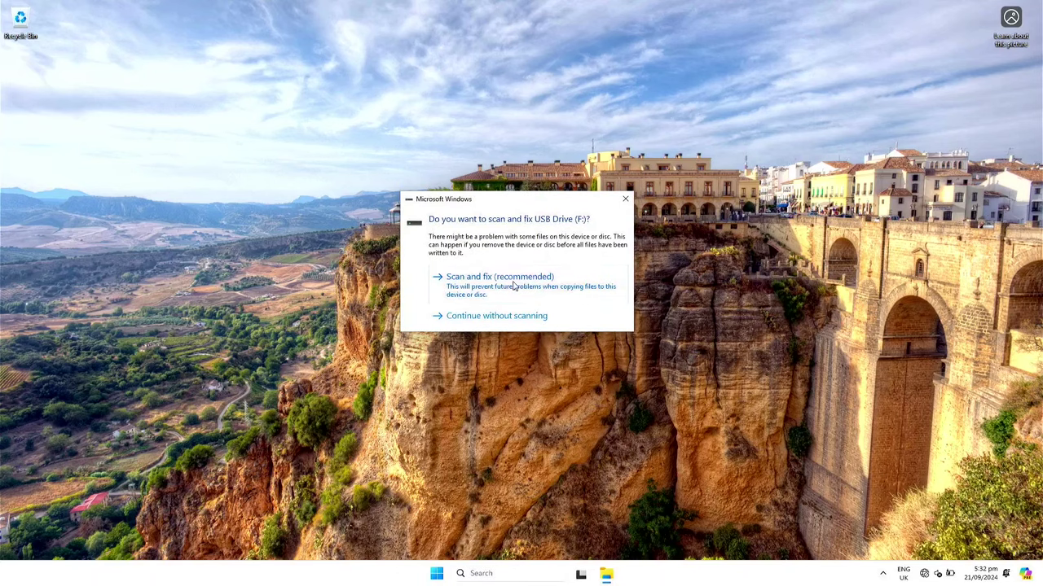
{"action": "left_click", "coordinate": [940, 578]}
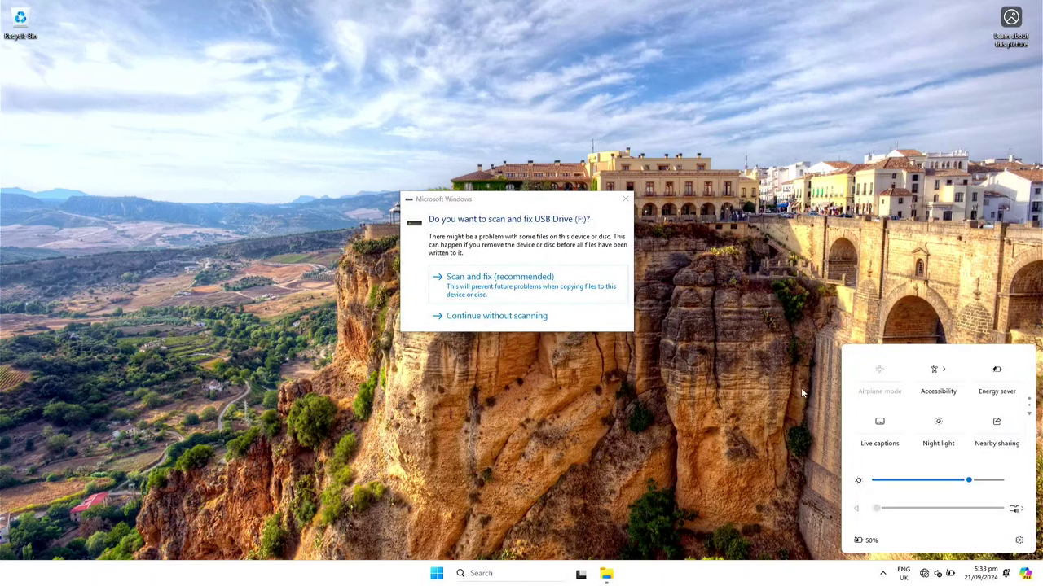
{"action": "left_click", "coordinate": [530, 234]}
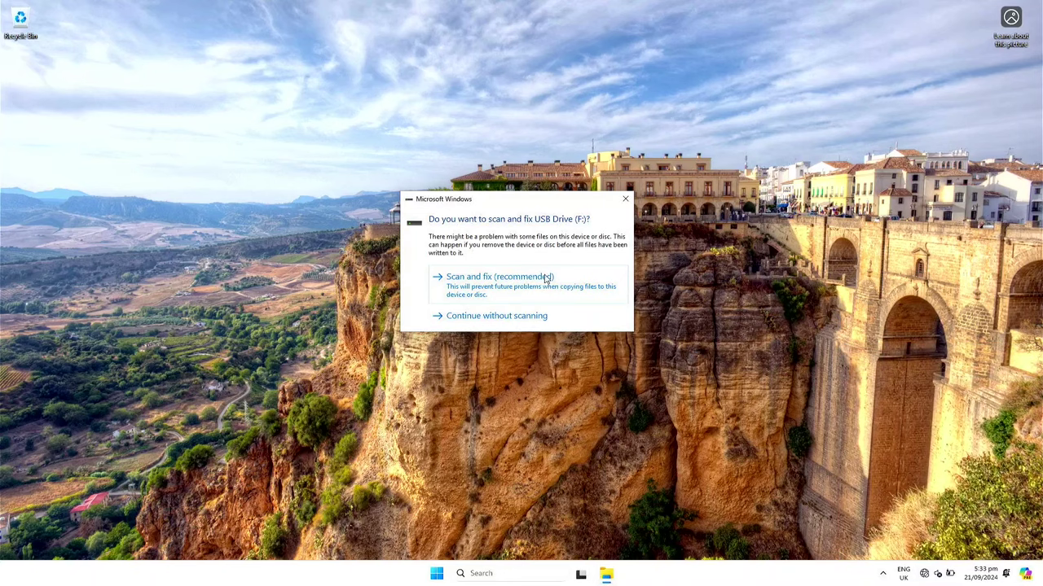
{"action": "left_click", "coordinate": [550, 289]}
{"action": "left_click", "coordinate": [616, 292]}
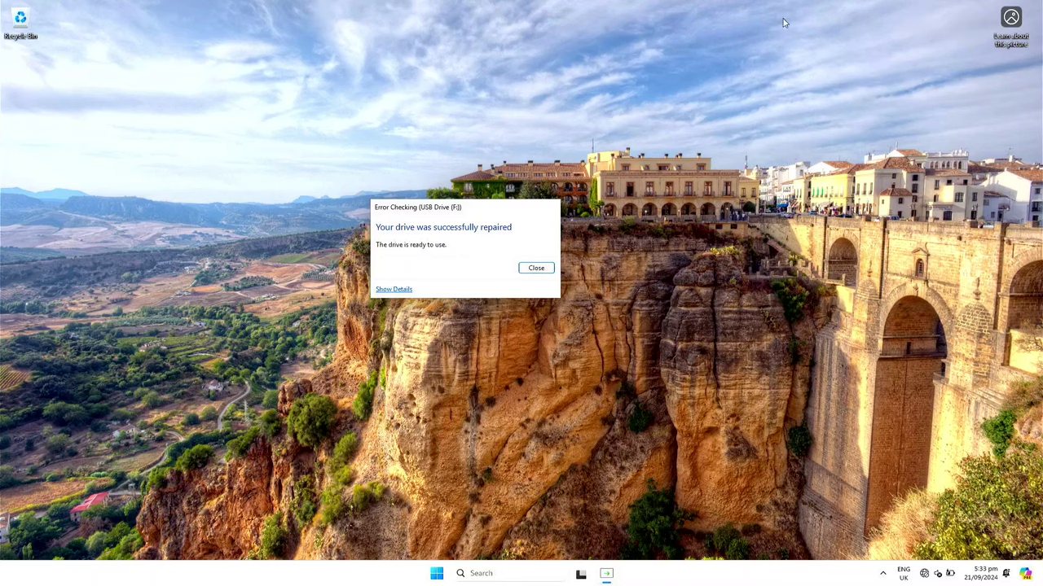
{"action": "left_click", "coordinate": [544, 272]}
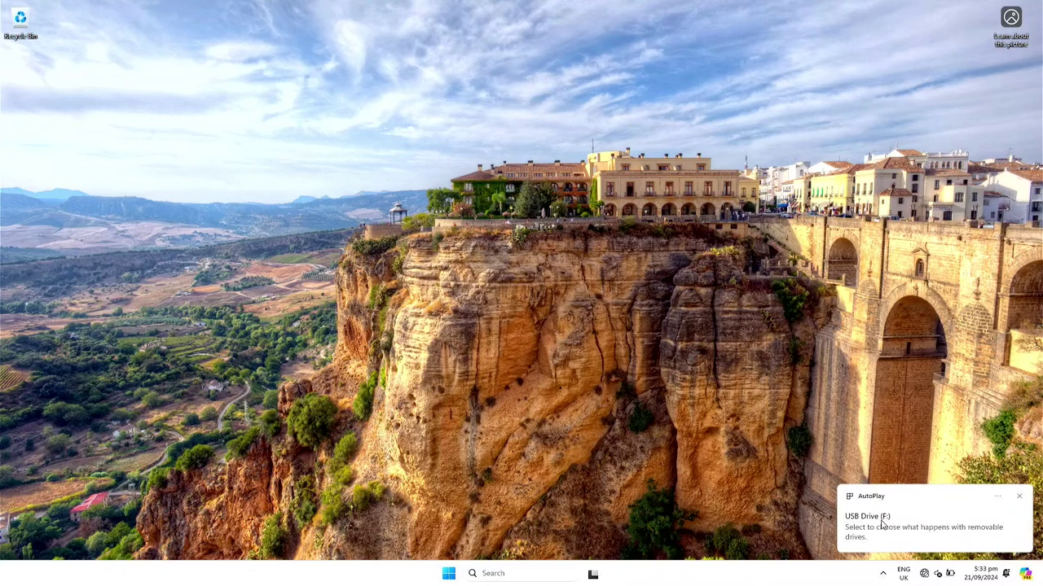
- Open the USB Drive (F:) to view its files and enter its deck folder
{"action": "left_click", "coordinate": [915, 540]}
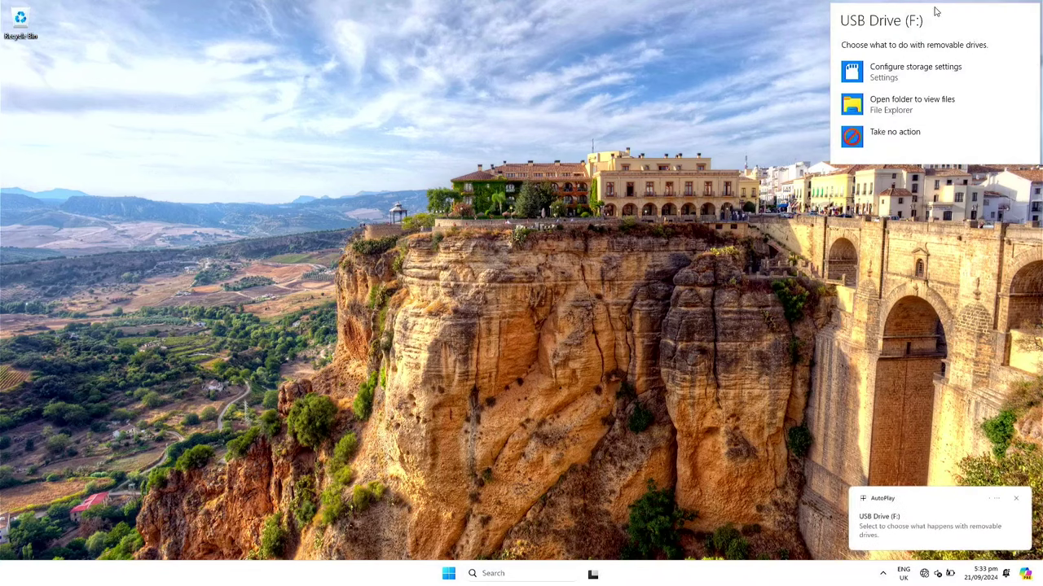
{"action": "left_click", "coordinate": [947, 119]}
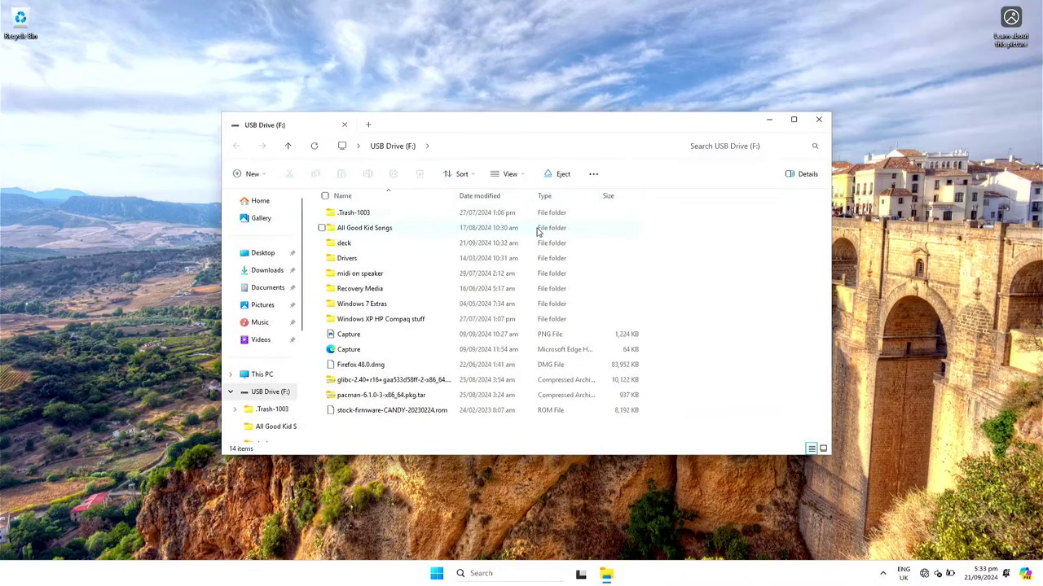
{"action": "double_click", "coordinate": [385, 246]}
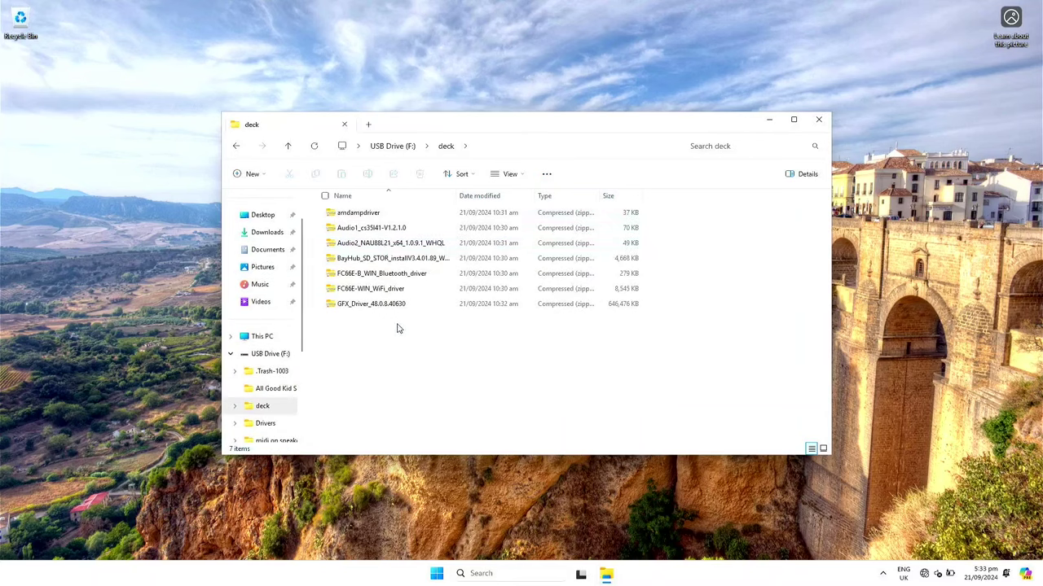
- Extract the amdampdriver archive to F:\deck\amdampdriver, and extract the Audio1_cs35l41-V1.2.1.0 archive
{"action": "left_click_drag", "start_coordinate": [398, 328], "coordinate": [467, 223]}
{"action": "left_click", "coordinate": [570, 175]}
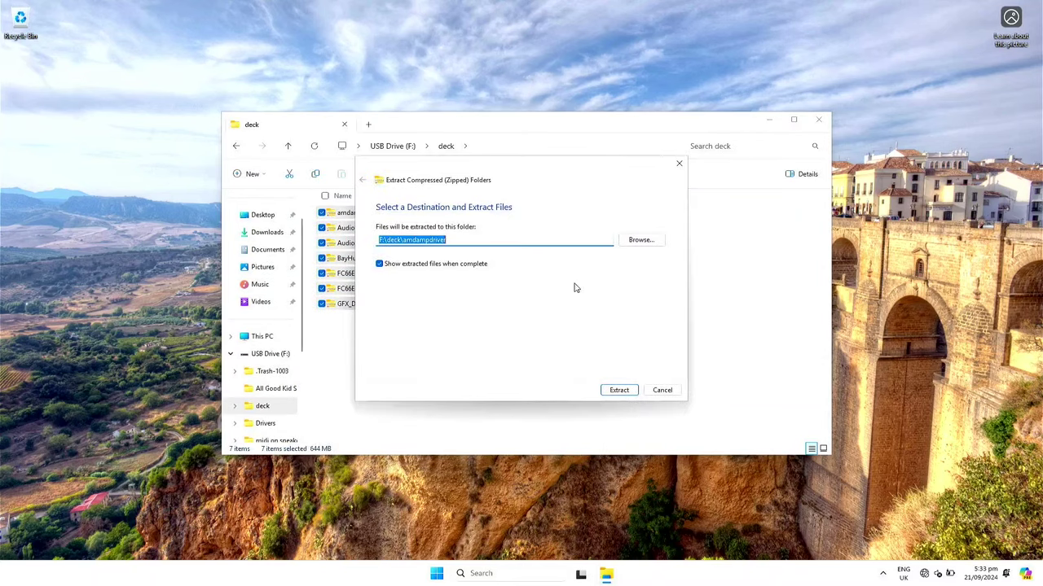
{"action": "left_click", "coordinate": [619, 390]}
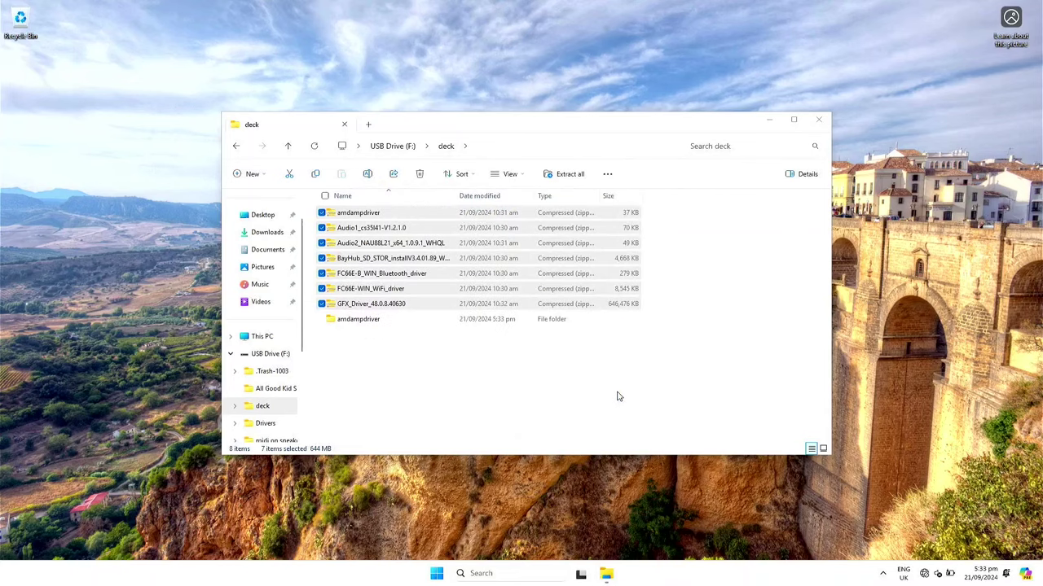
{"action": "left_click", "coordinate": [832, 134]}
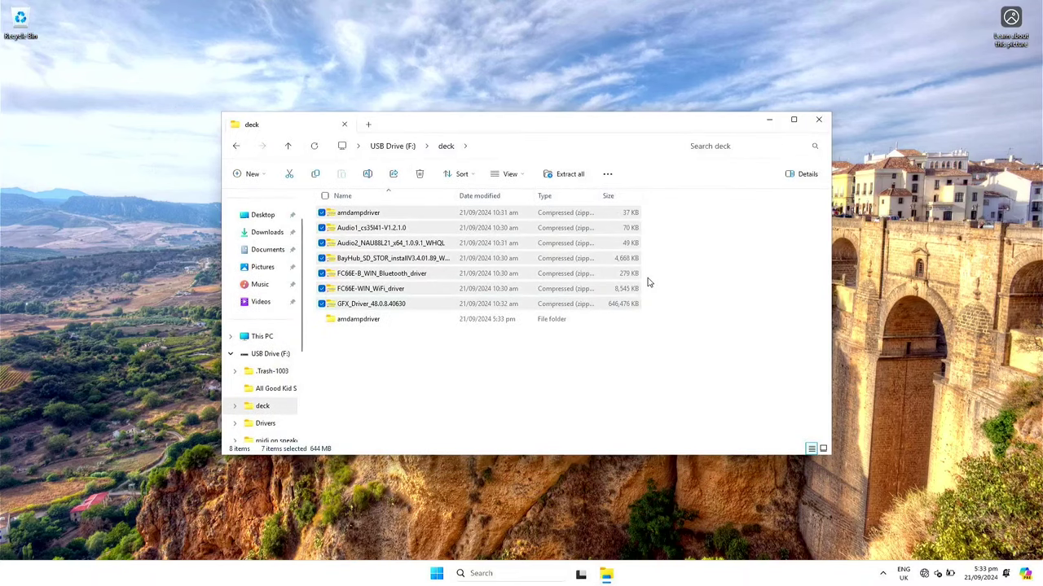
{"action": "right_click", "coordinate": [455, 227]}
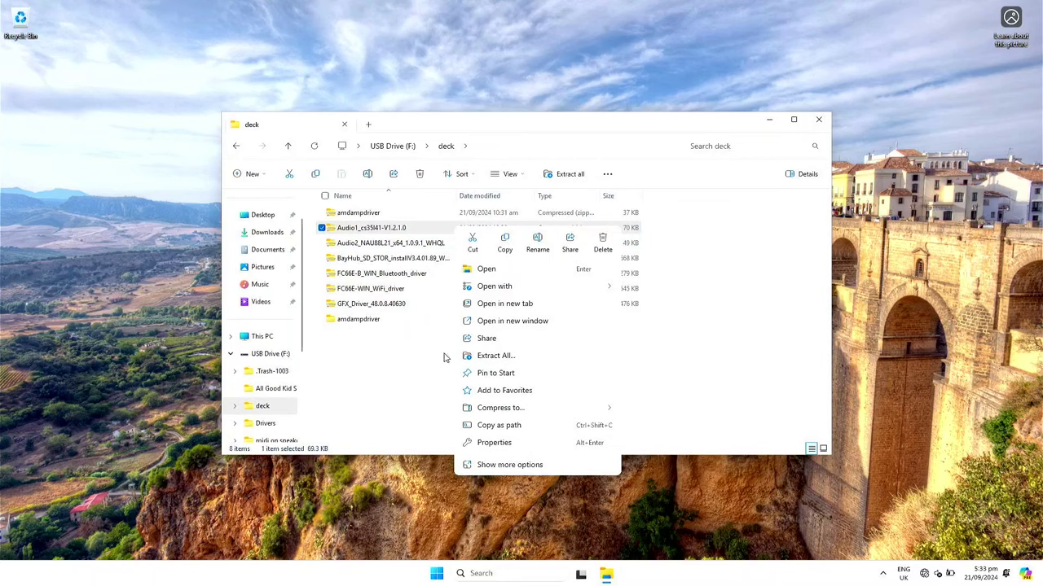
{"action": "left_click", "coordinate": [503, 356]}
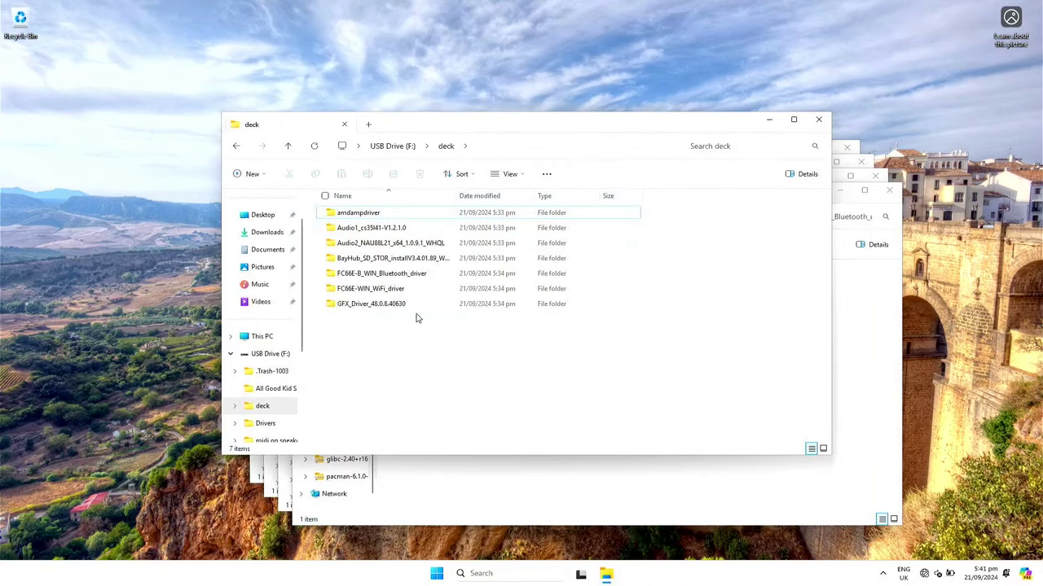
- Install the amdi2scodec driver from its Setup Information file in the nested amdampdriver folder, allowing device changes
{"action": "key", "text": "ctrl+a"}
{"action": "double_click", "coordinate": [368, 213]}
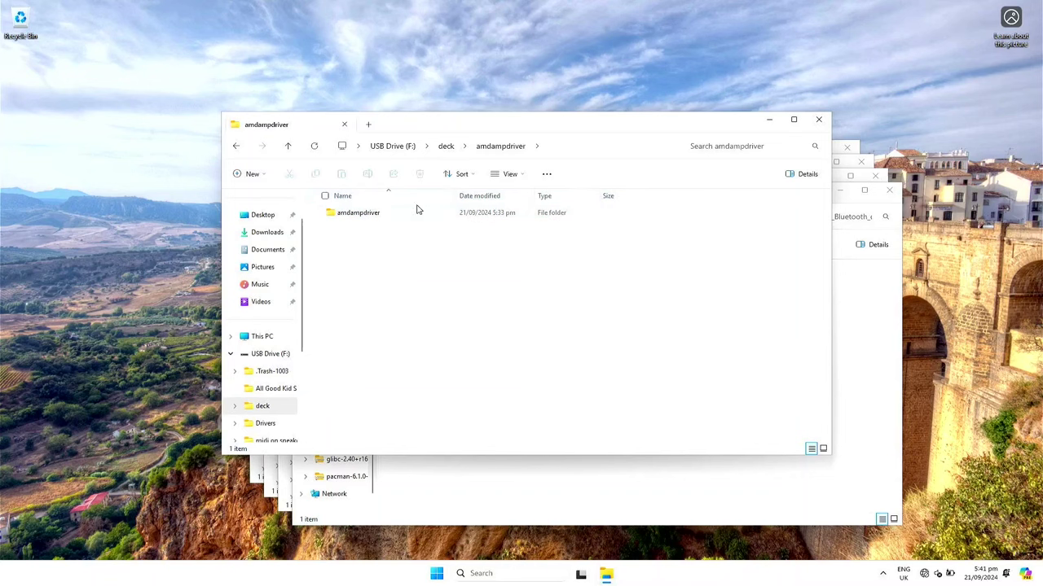
{"action": "double_click", "coordinate": [372, 213]}
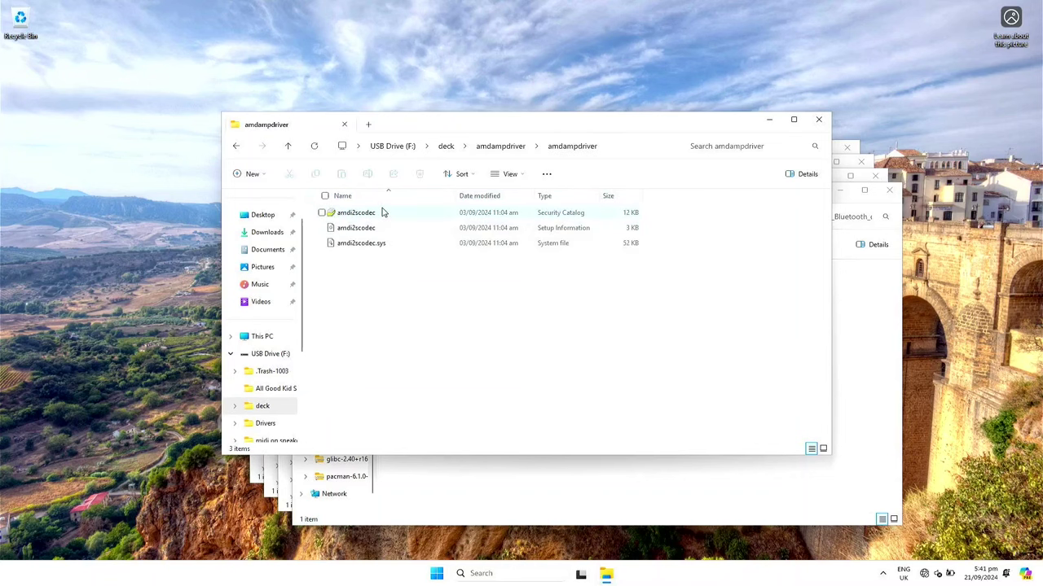
{"action": "double_click", "coordinate": [377, 228]}
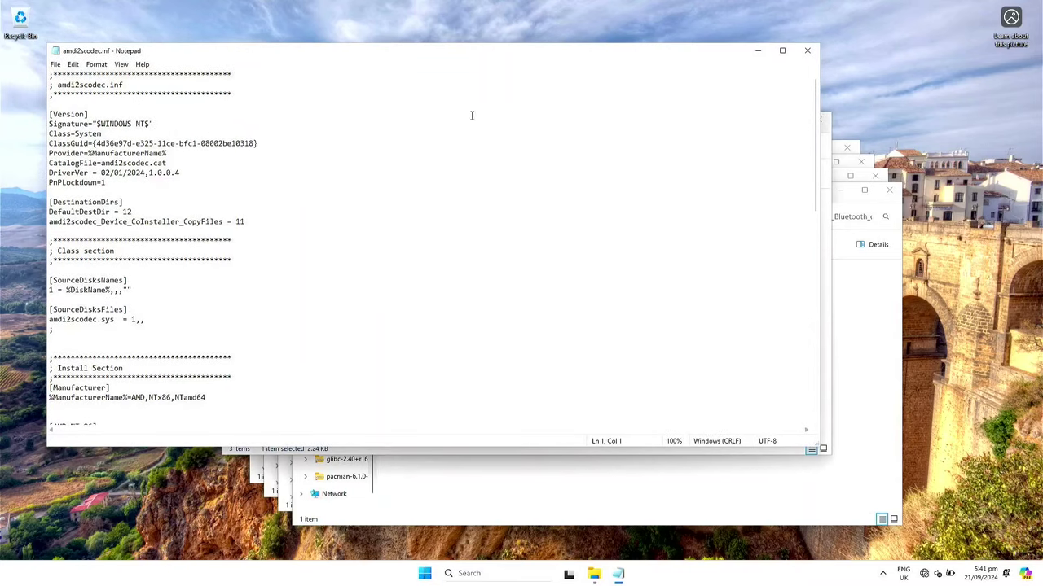
{"action": "left_click", "coordinate": [807, 51]}
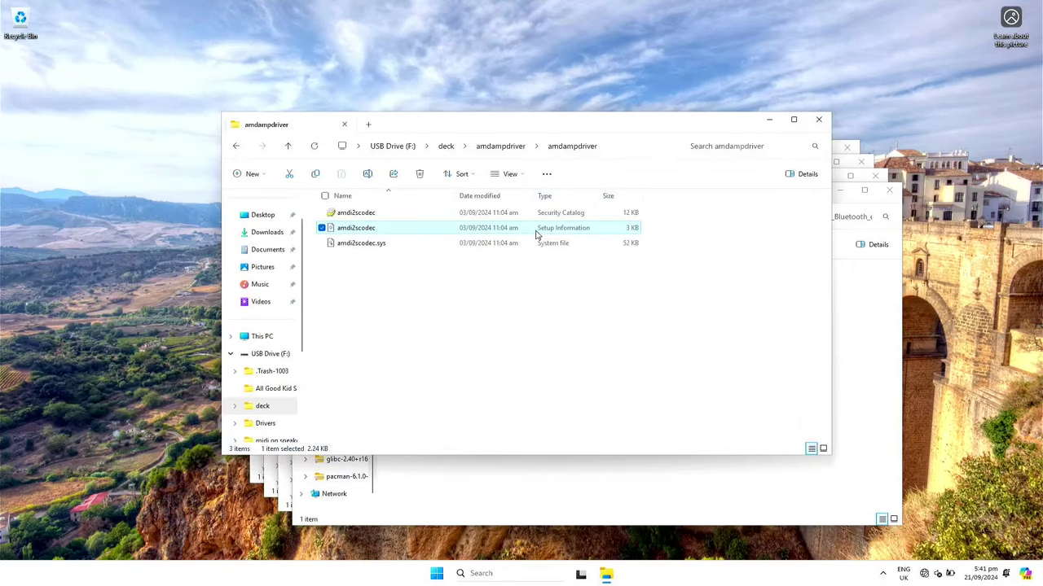
{"action": "right_click", "coordinate": [536, 235]}
{"action": "left_click", "coordinate": [570, 325]}
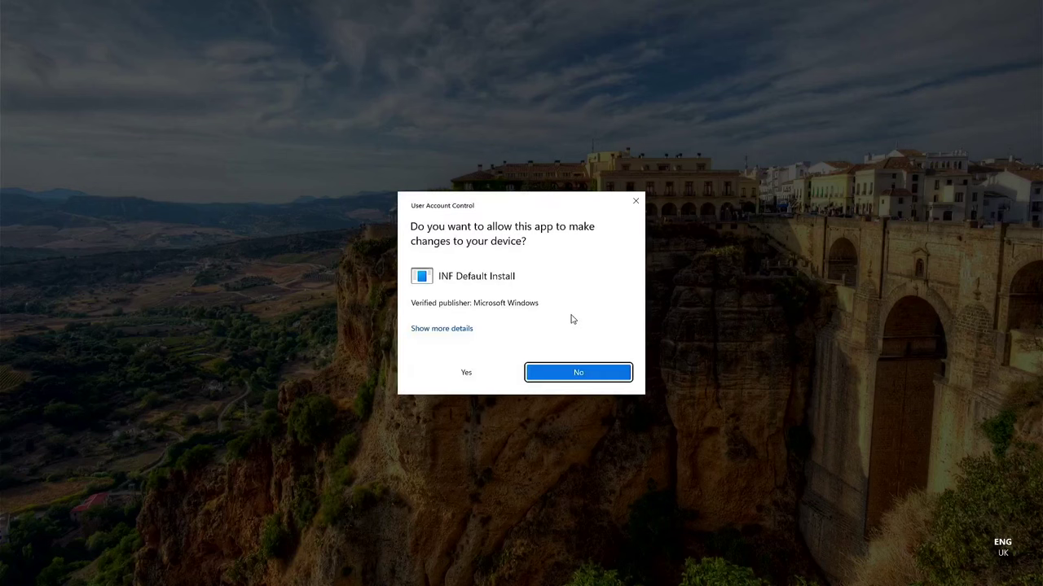
{"action": "left_click", "coordinate": [461, 372]}
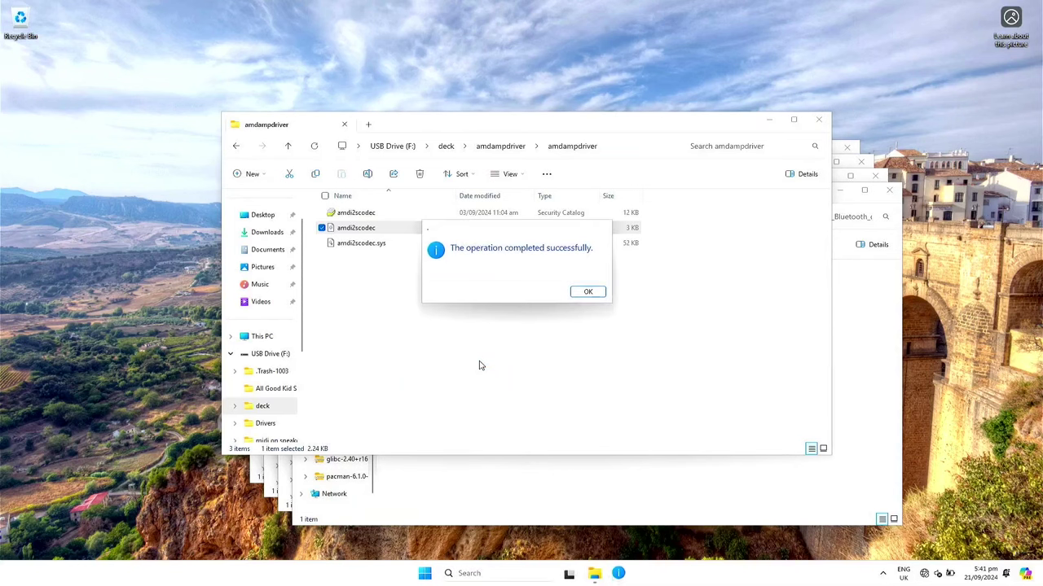
{"action": "left_click", "coordinate": [580, 291]}
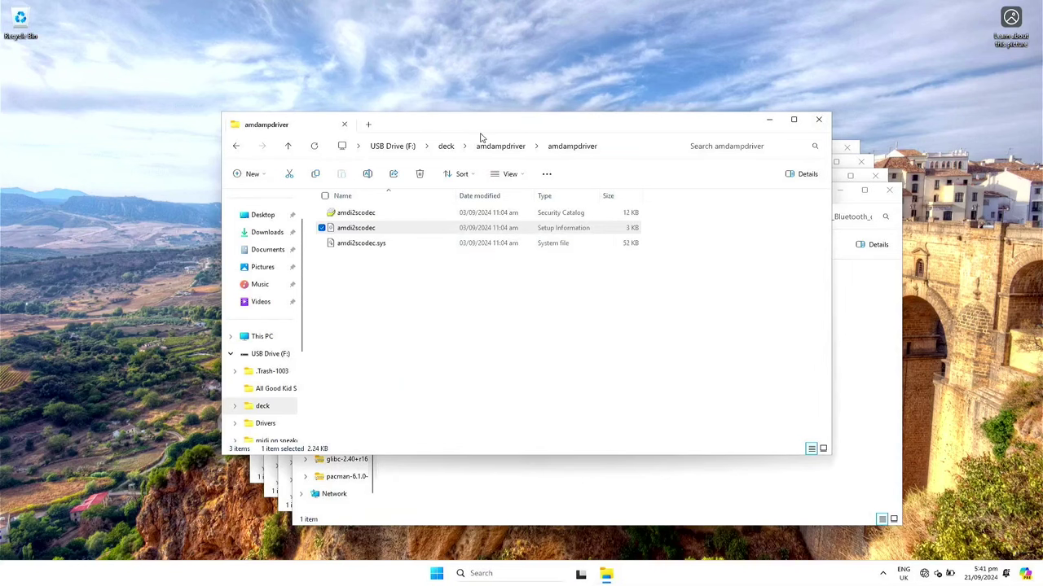
- Install the audio driver from the setup information file in the Audio1_cs35l41-V1.2.1.0 folder's cs35l41-V1.2.1.0 subfolder
{"action": "left_click", "coordinate": [500, 148]}
{"action": "left_click", "coordinate": [461, 147]}
{"action": "double_click", "coordinate": [363, 227]}
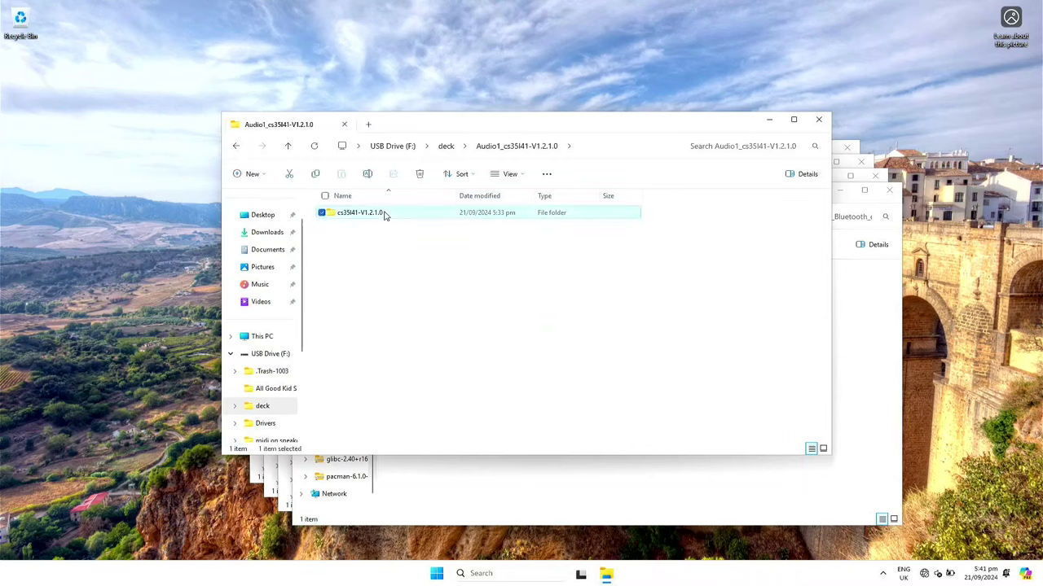
{"action": "double_click", "coordinate": [384, 213]}
{"action": "left_click", "coordinate": [397, 229]}
{"action": "right_click", "coordinate": [400, 236]}
{"action": "left_click", "coordinate": [489, 371]}
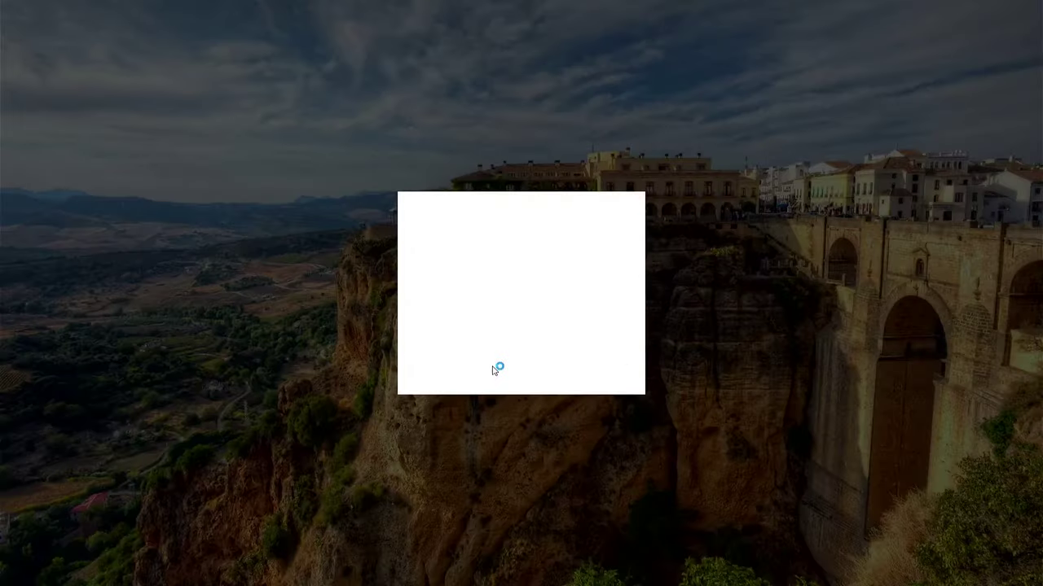
{"action": "left_click", "coordinate": [461, 372]}
{"action": "left_click", "coordinate": [586, 289]}
- Install the audio driver from the NAU88L21_x64_1.0.9.1_WHQL folder inside Audio2_NAU88L21_x64_1.0.9.1_WHQL, allowing device changes
{"action": "left_click", "coordinate": [446, 145]}
{"action": "double_click", "coordinate": [395, 238]}
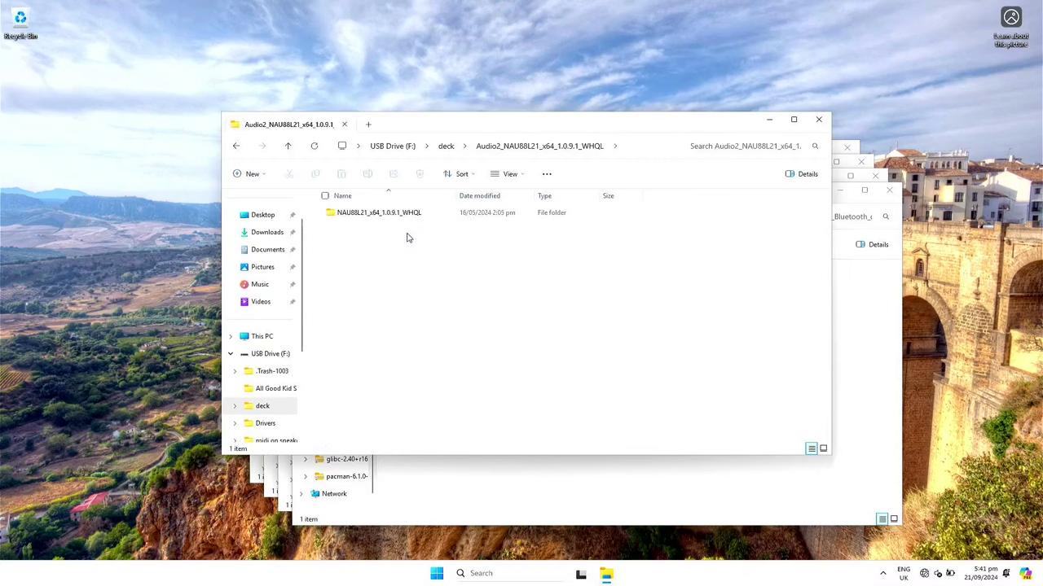
{"action": "double_click", "coordinate": [412, 215]}
{"action": "right_click", "coordinate": [400, 229]}
{"action": "left_click", "coordinate": [456, 253]}
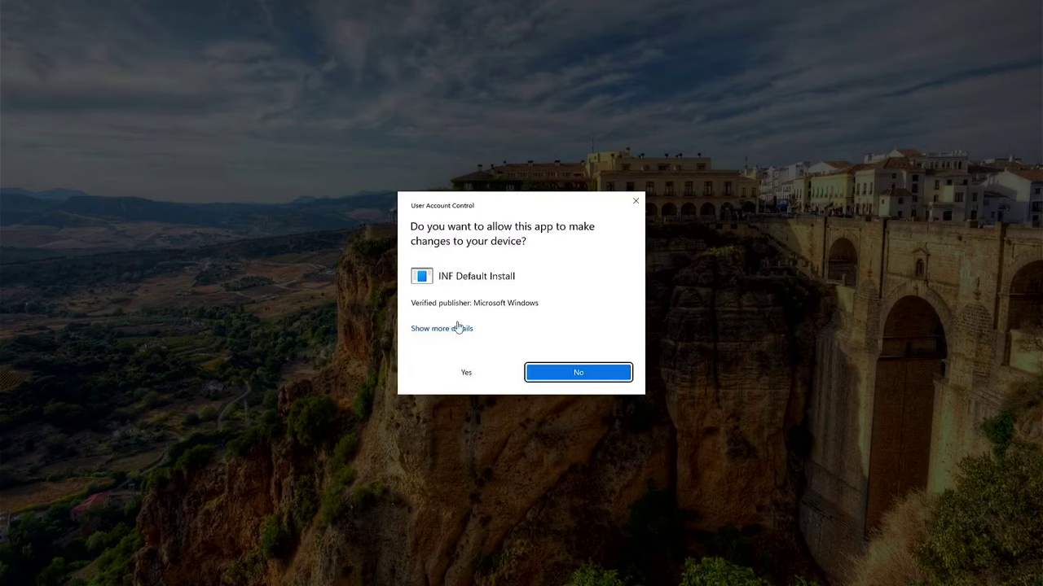
{"action": "left_click", "coordinate": [466, 373]}
{"action": "left_click", "coordinate": [588, 291]}
- Install the BayHubTech Flash Memory Card driver with setup from the BayHub_SD_STOR folder, choosing to restart the computer later
{"action": "left_click", "coordinate": [487, 146]}
{"action": "left_click", "coordinate": [445, 146]}
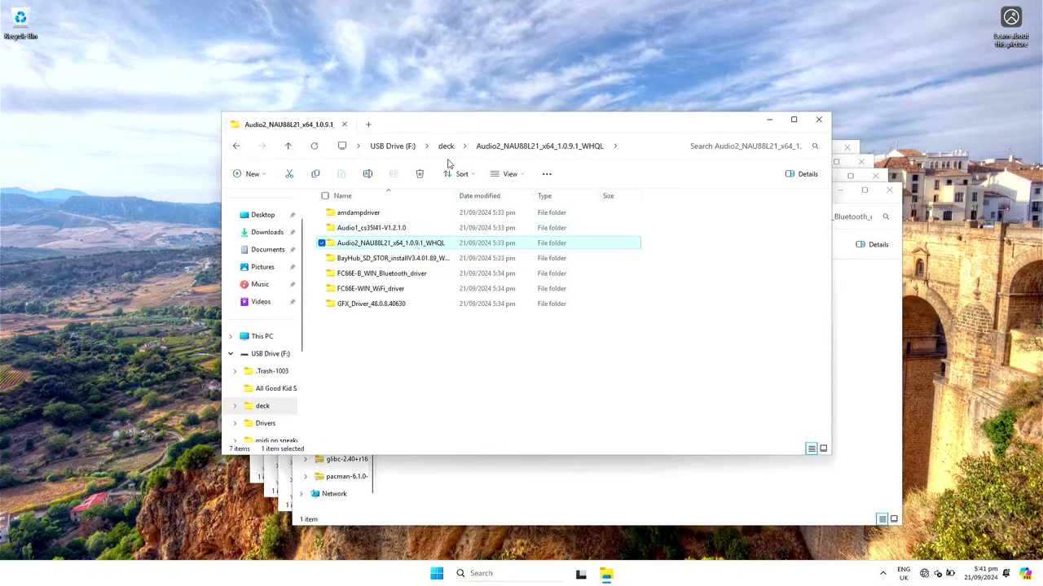
{"action": "double_click", "coordinate": [397, 258]}
{"action": "double_click", "coordinate": [398, 216]}
{"action": "double_click", "coordinate": [345, 228]}
{"action": "left_click", "coordinate": [578, 376]}
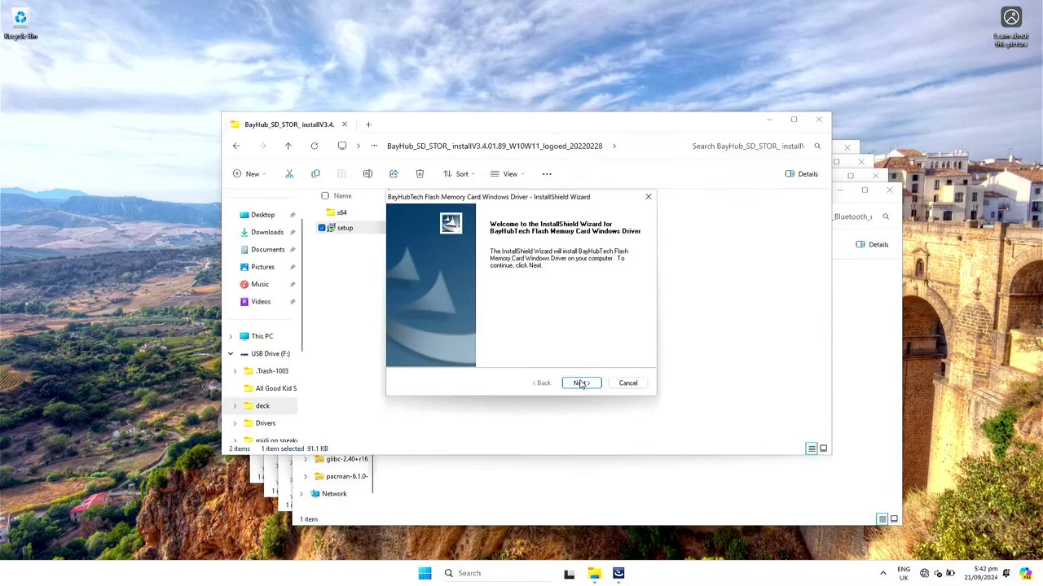
{"action": "left_click", "coordinate": [580, 383]}
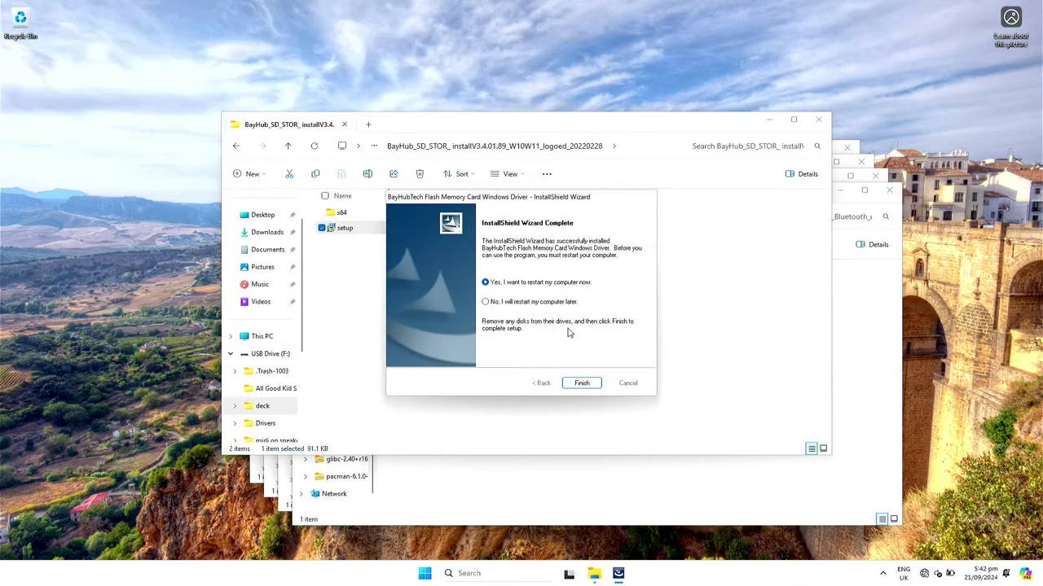
{"action": "left_click", "coordinate": [554, 303]}
{"action": "left_click", "coordinate": [582, 380]}
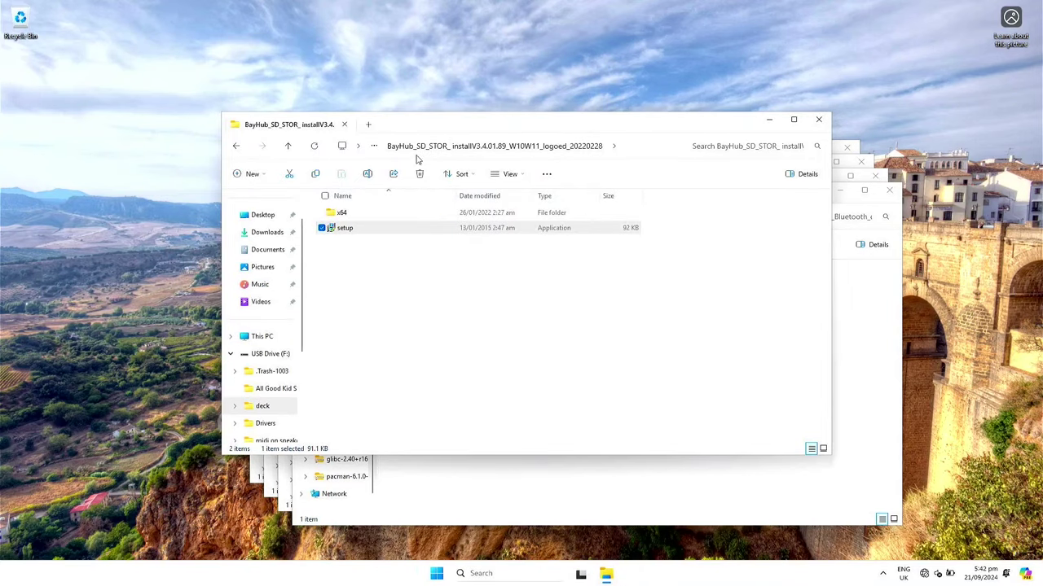
- Open the x64 folder under BT in the FC66E-B_WIN_Bluetooth_driver package
{"action": "left_click", "coordinate": [287, 147]}
{"action": "left_click", "coordinate": [287, 148]}
{"action": "double_click", "coordinate": [381, 277]}
{"action": "double_click", "coordinate": [384, 215]}
{"action": "double_click", "coordinate": [385, 215]}
{"action": "double_click", "coordinate": [382, 215]}
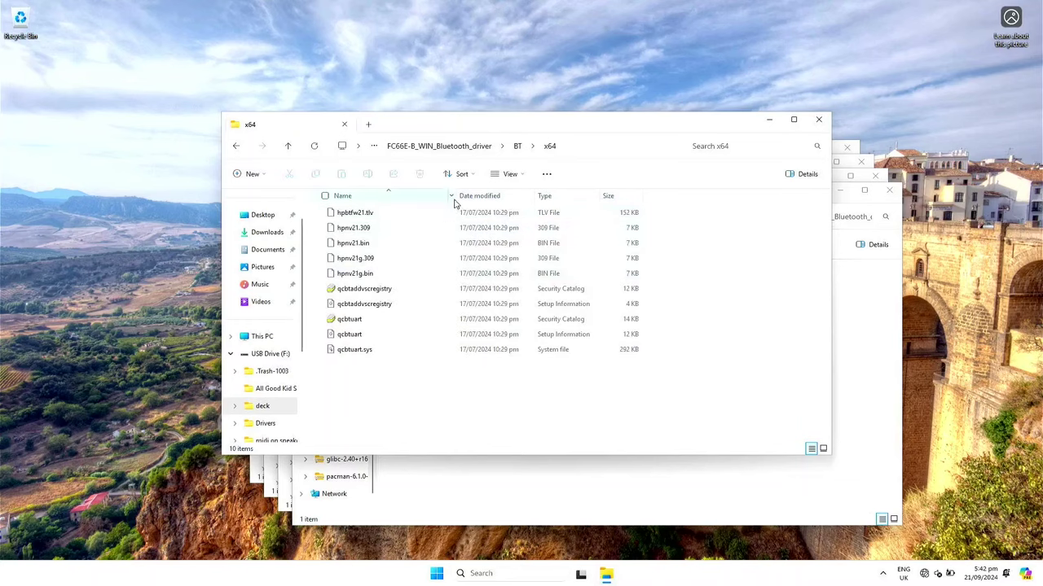
- Install the qcbtaddvscregistry driver from its Setup Information file
{"action": "right_click", "coordinate": [468, 304]}
{"action": "left_click", "coordinate": [503, 397]}
{"action": "left_click", "coordinate": [570, 372]}
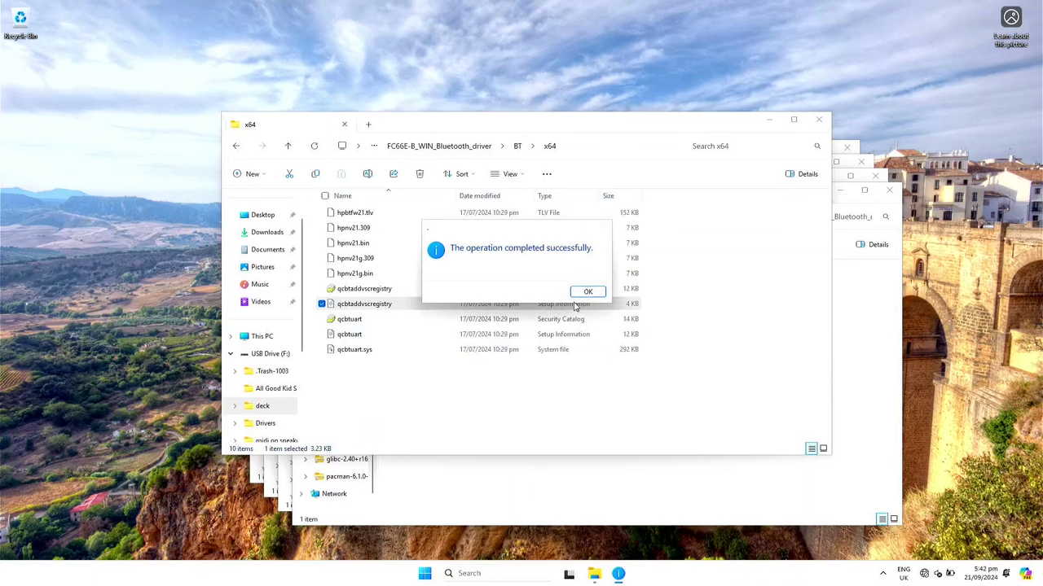
{"action": "key", "text": "Return"}
- Install the qcbtuart Bluetooth driver from its Setup Information file, allowing device changes
{"action": "left_click", "coordinate": [589, 334]}
{"action": "right_click", "coordinate": [589, 334]}
{"action": "left_click", "coordinate": [627, 242]}
{"action": "left_click", "coordinate": [494, 377]}
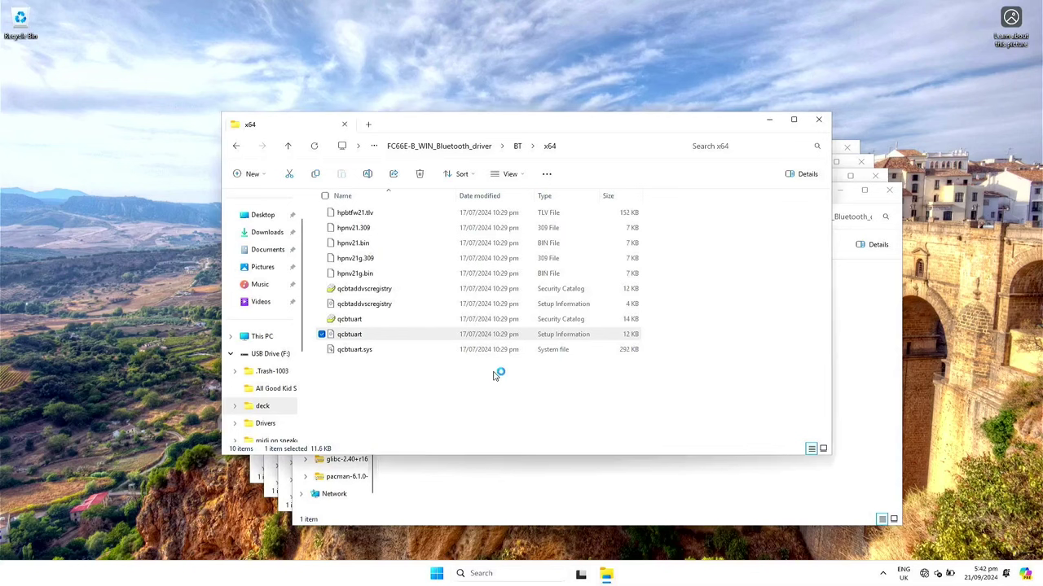
{"action": "key", "text": "Return"}
- Open the innermost drivers subfolder of win11 in the FC66E-WIN_WiFi_driver package and find the qcwlan64 files
{"action": "left_click", "coordinate": [439, 145]}
{"action": "left_click", "coordinate": [410, 145]}
{"action": "double_click", "coordinate": [383, 289]}
{"action": "double_click", "coordinate": [379, 214]}
{"action": "double_click", "coordinate": [368, 228]}
{"action": "left_click", "coordinate": [369, 217]}
{"action": "double_click", "coordinate": [369, 215]}
{"action": "double_click", "coordinate": [368, 213]}
{"action": "double_click", "coordinate": [369, 214]}
{"action": "scroll", "coordinate": [421, 255], "scroll_direction": "down", "scroll_amount": 15}
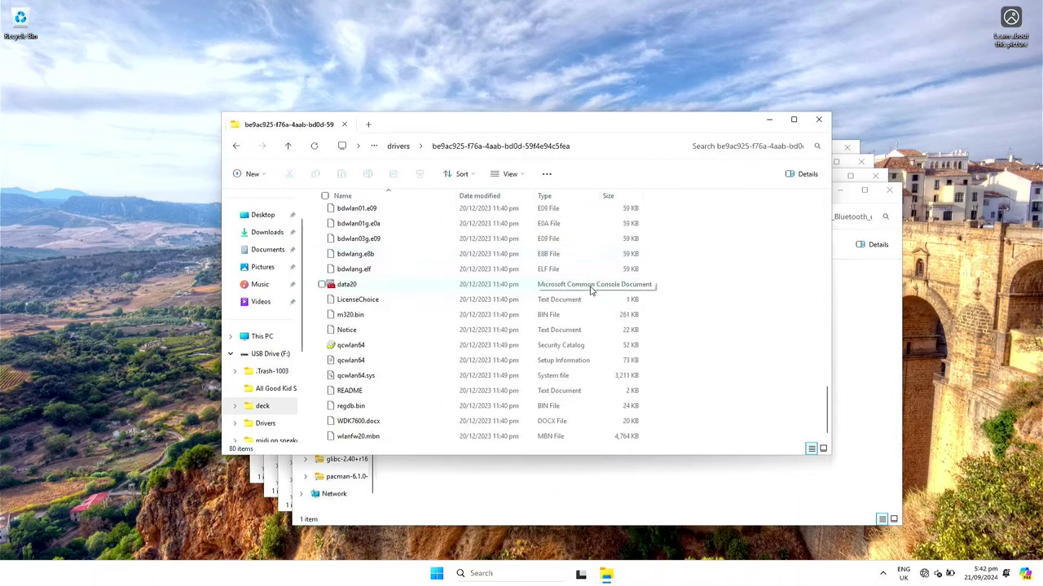
- Install the qcwlan64 Wi-Fi driver from its Setup Information file and dismiss the message
{"action": "left_click", "coordinate": [547, 363]}
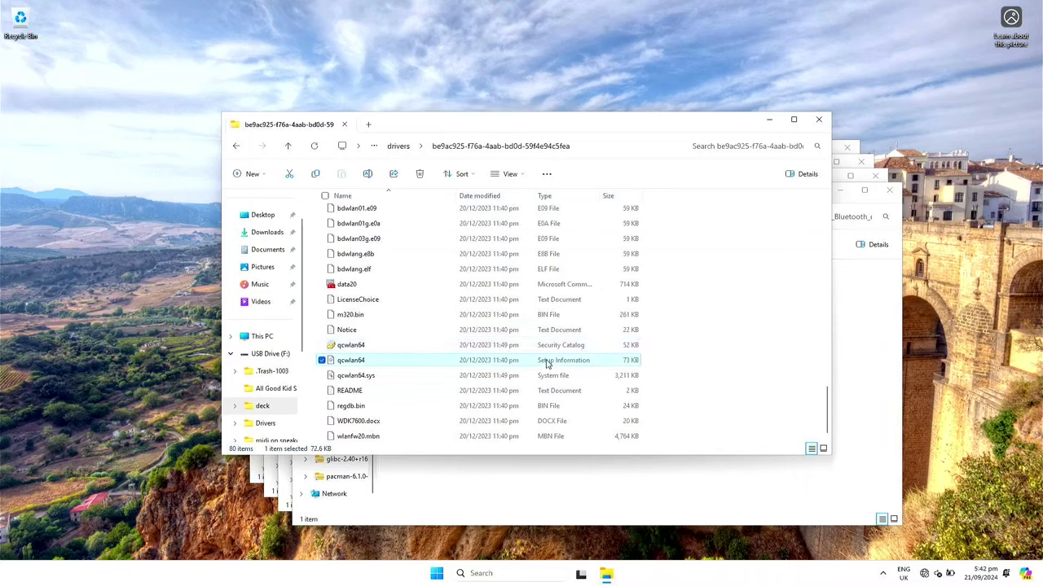
{"action": "right_click", "coordinate": [558, 369]}
{"action": "left_click", "coordinate": [580, 264]}
{"action": "left_click", "coordinate": [571, 372]}
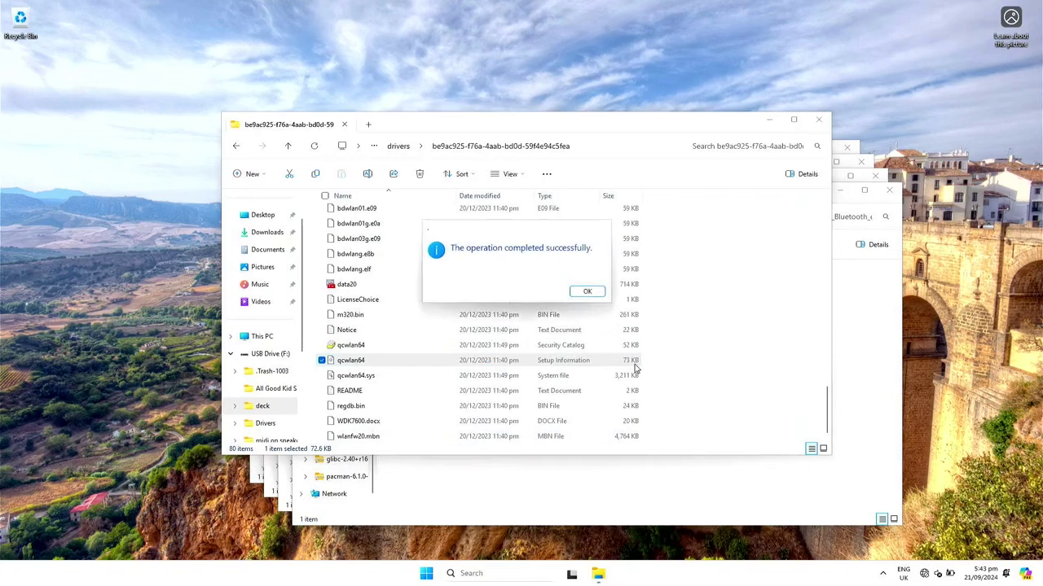
{"action": "left_click", "coordinate": [587, 292]}
- Go back to the deck folder and open the inner GFX_DriverGFX Driver_48.0.8.40630 folder of the graphics driver package
{"action": "left_click", "coordinate": [403, 147]}
{"action": "left_click", "coordinate": [407, 146]}
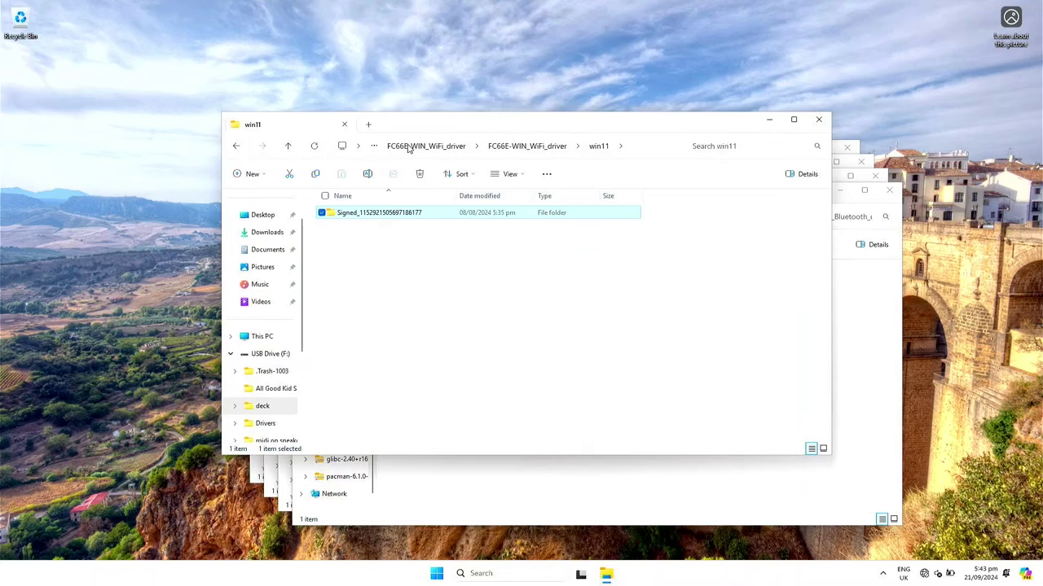
{"action": "left_click", "coordinate": [408, 148]}
{"action": "left_click", "coordinate": [446, 145]}
{"action": "double_click", "coordinate": [399, 305]}
{"action": "double_click", "coordinate": [407, 221]}
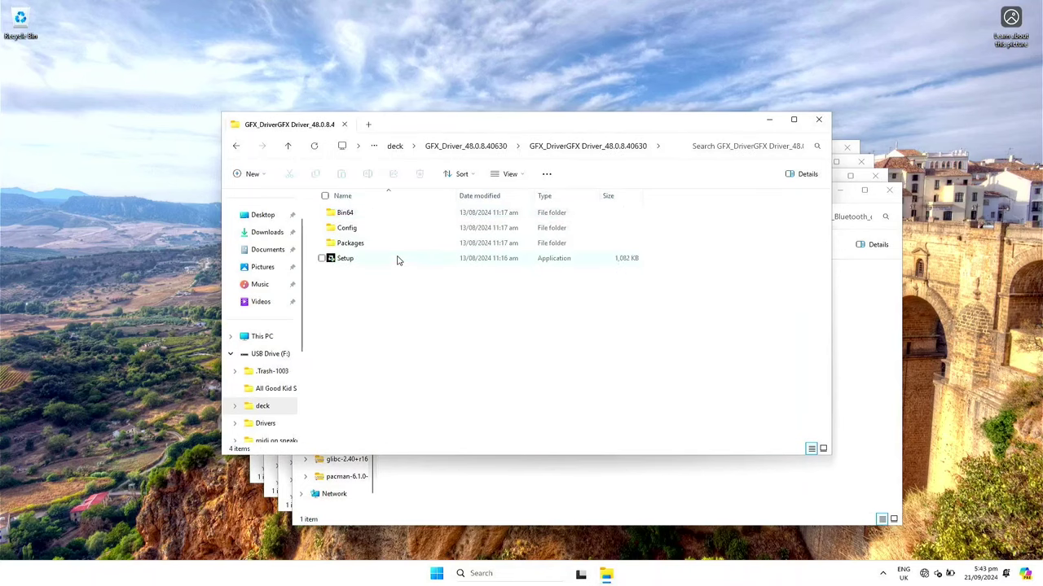
- Run the graphics driver Setup and install the AMD Adrenalin Edition driver, allowing the AMD System devices software
{"action": "double_click", "coordinate": [396, 258]}
{"action": "left_click", "coordinate": [477, 378]}
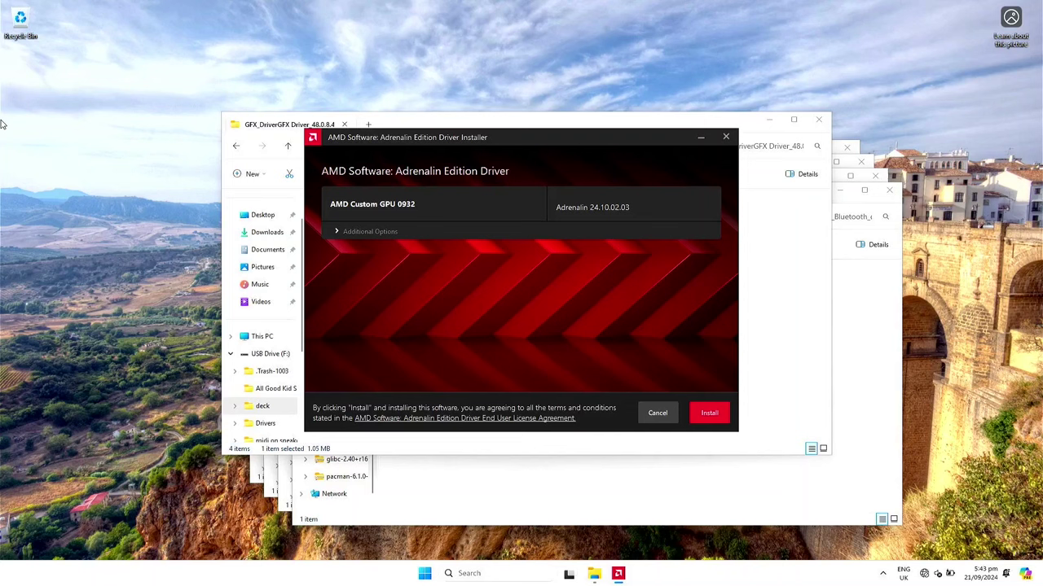
{"action": "left_click", "coordinate": [706, 411]}
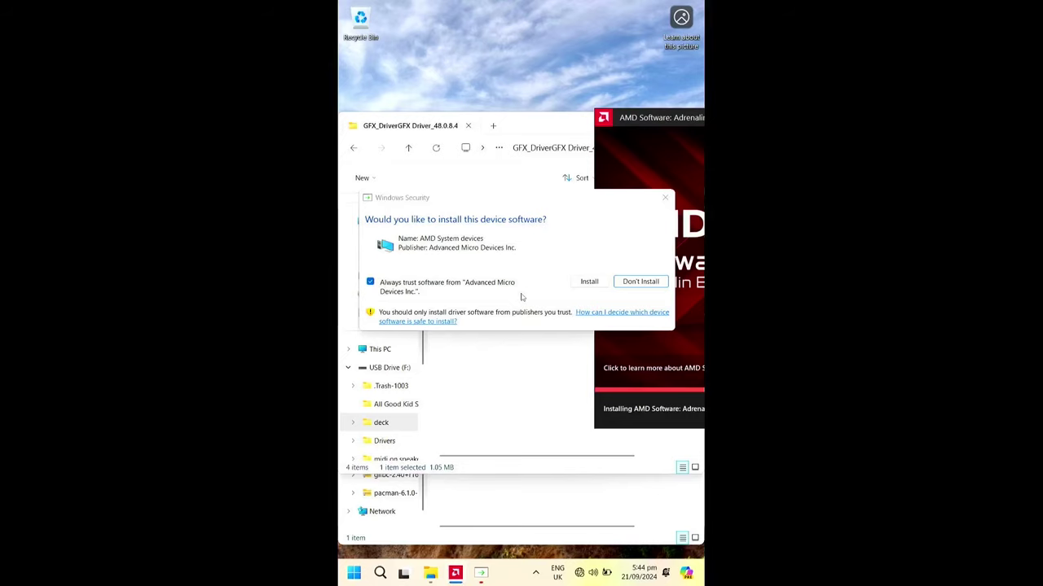
{"action": "left_click", "coordinate": [588, 282]}
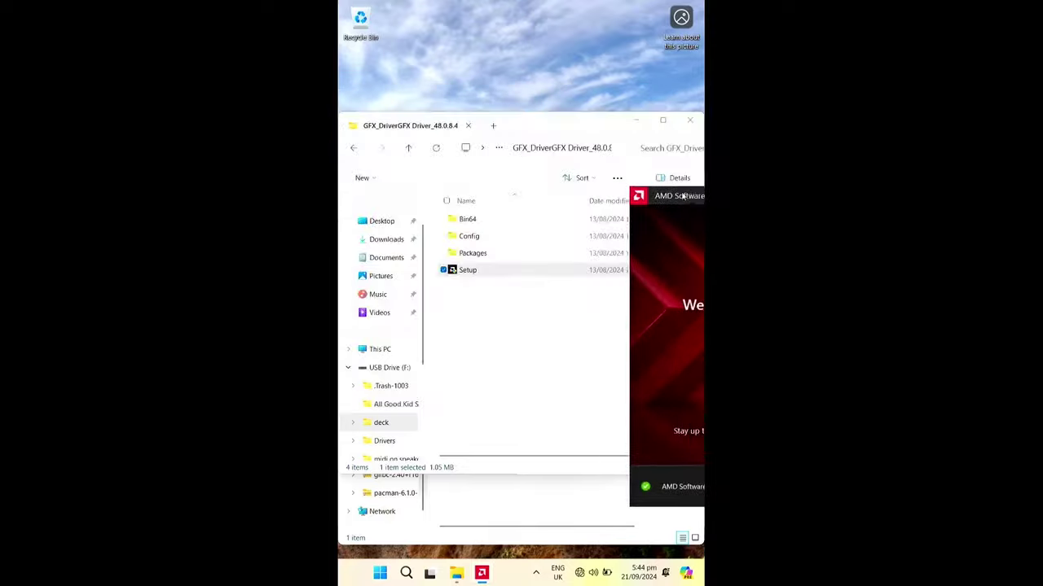
- Change the display orientation to landscape in the desktop's display settings and keep the change
{"action": "right_click", "coordinate": [521, 57]}
{"action": "left_click", "coordinate": [574, 150]}
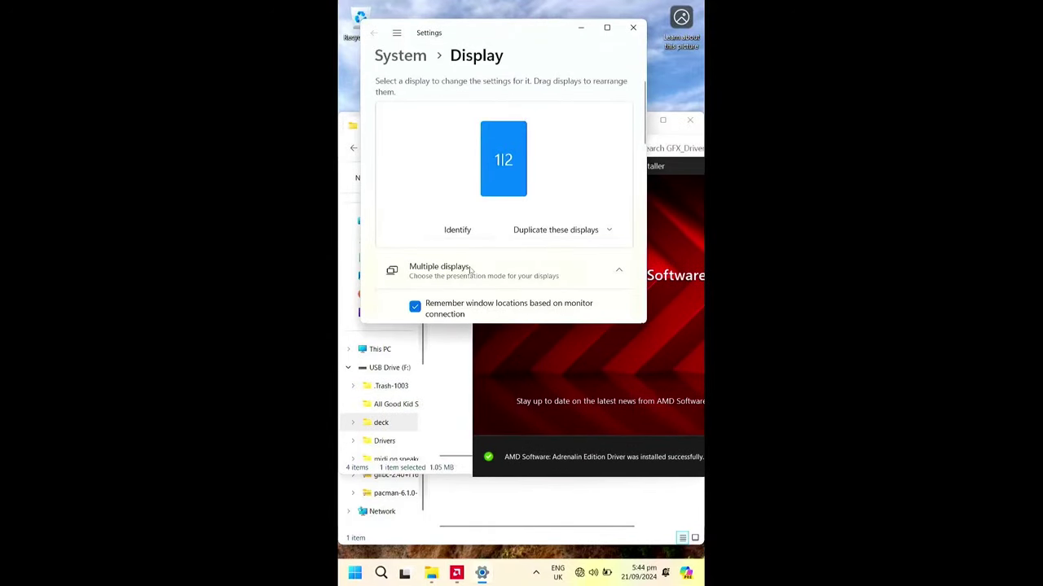
{"action": "scroll", "coordinate": [542, 220], "scroll_direction": "down", "scroll_amount": 1}
{"action": "scroll", "coordinate": [548, 181], "scroll_direction": "down", "scroll_amount": 5}
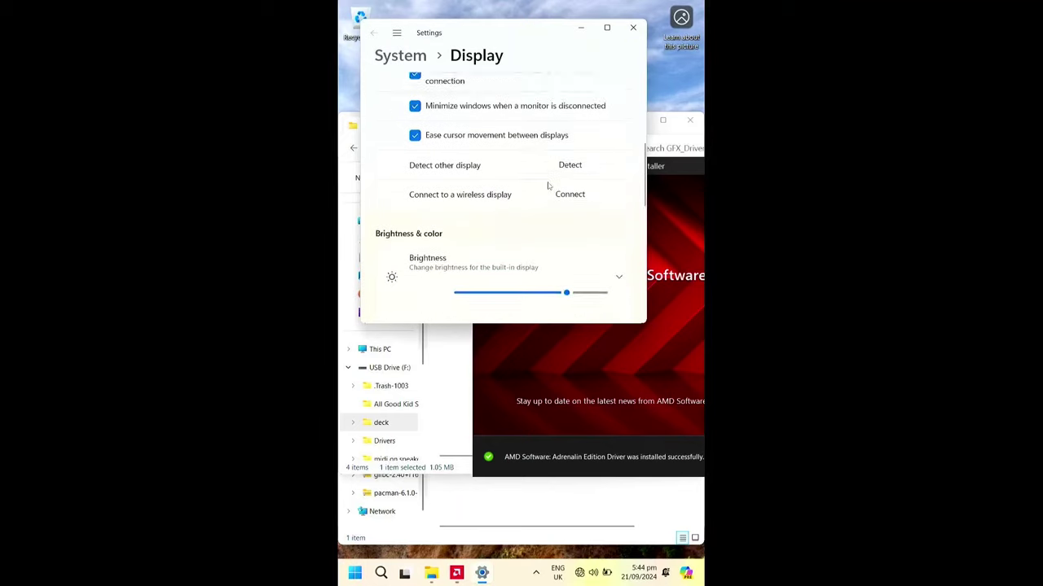
{"action": "scroll", "coordinate": [499, 222], "scroll_direction": "down", "scroll_amount": 2}
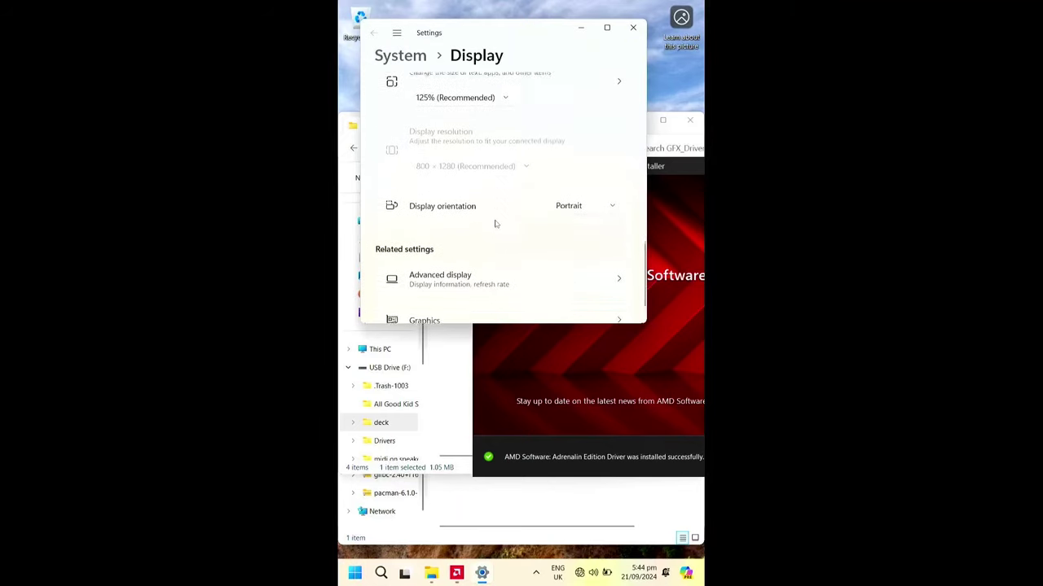
{"action": "left_click", "coordinate": [591, 180]}
{"action": "left_click", "coordinate": [580, 244]}
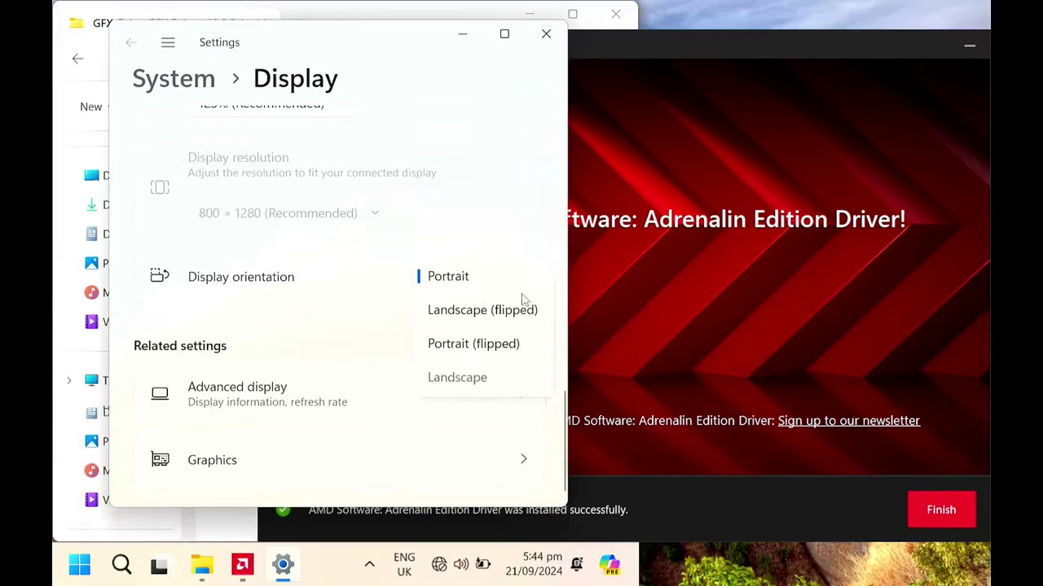
{"action": "left_click", "coordinate": [294, 320]}
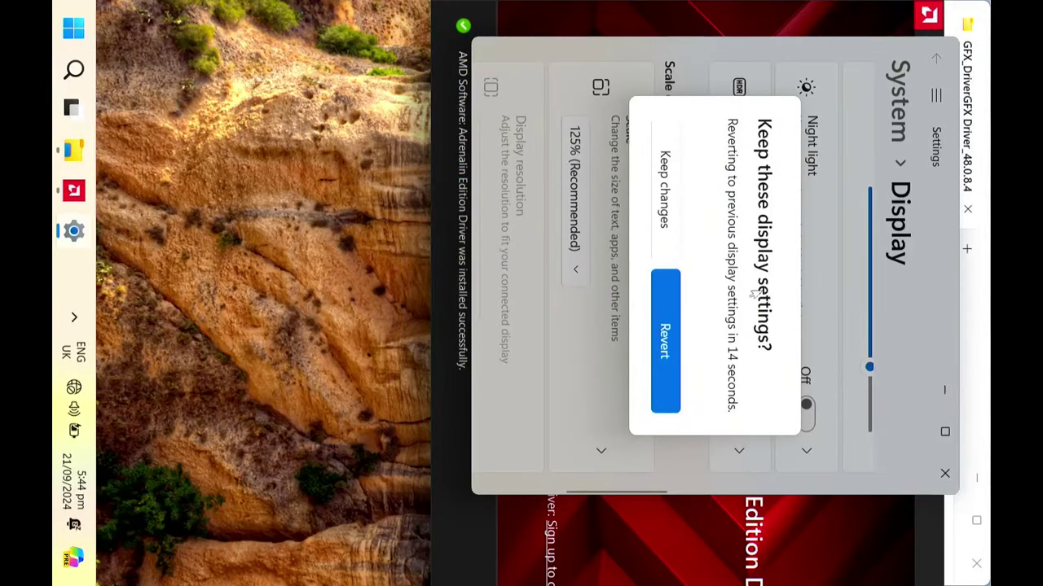
{"action": "left_click", "coordinate": [664, 352]}
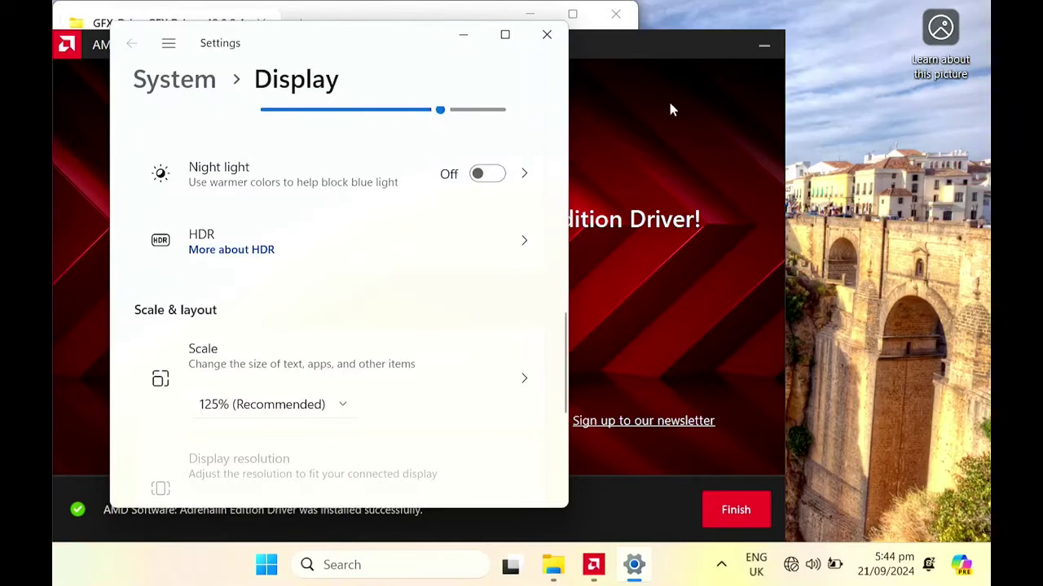
- Set the display scale to 100% and finish the AMD driver installer
{"action": "left_click", "coordinate": [295, 407]}
{"action": "left_click", "coordinate": [244, 370]}
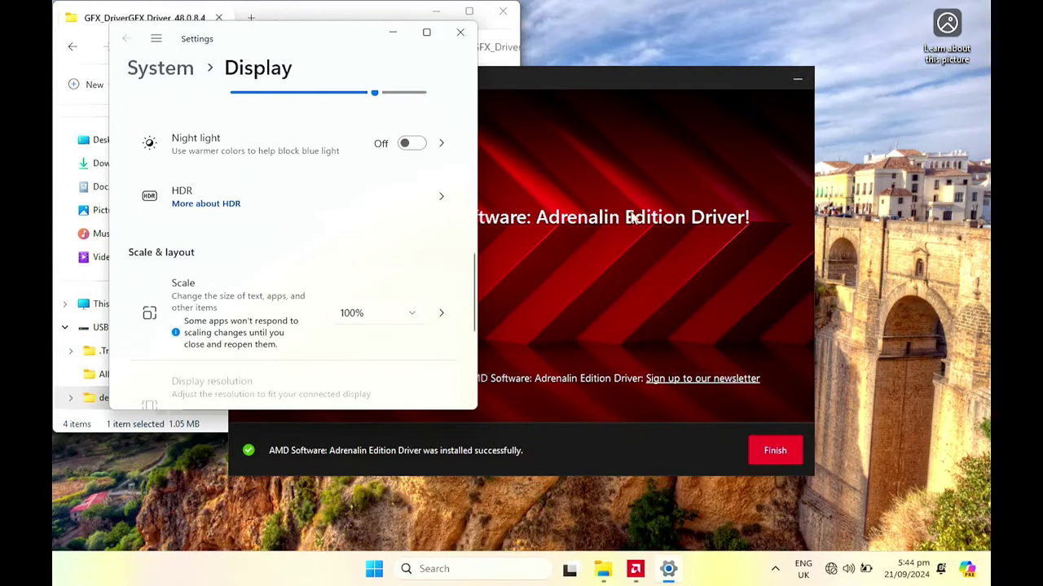
{"action": "left_click", "coordinate": [717, 358]}
{"action": "left_click", "coordinate": [775, 451]}
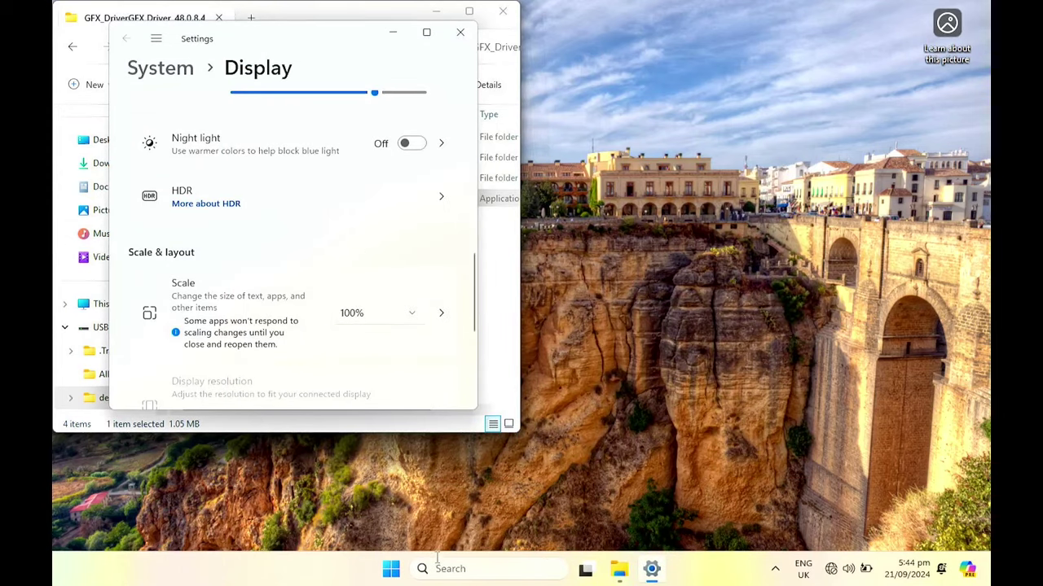
- Look through the full list of installed apps and close it
{"action": "left_click", "coordinate": [391, 569]}
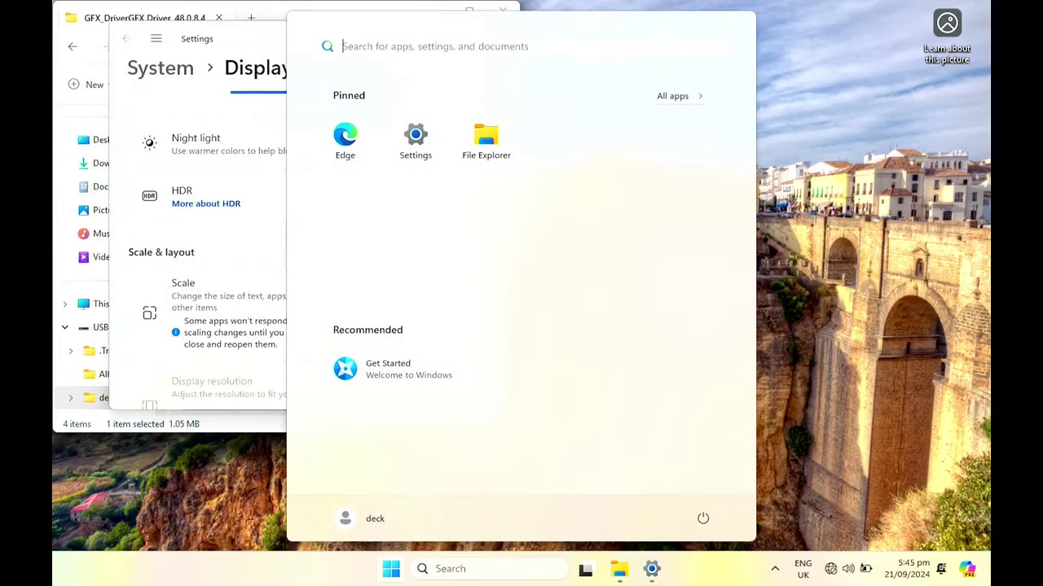
{"action": "left_click", "coordinate": [673, 96]}
{"action": "scroll", "coordinate": [521, 310], "scroll_direction": "down", "scroll_amount": 5}
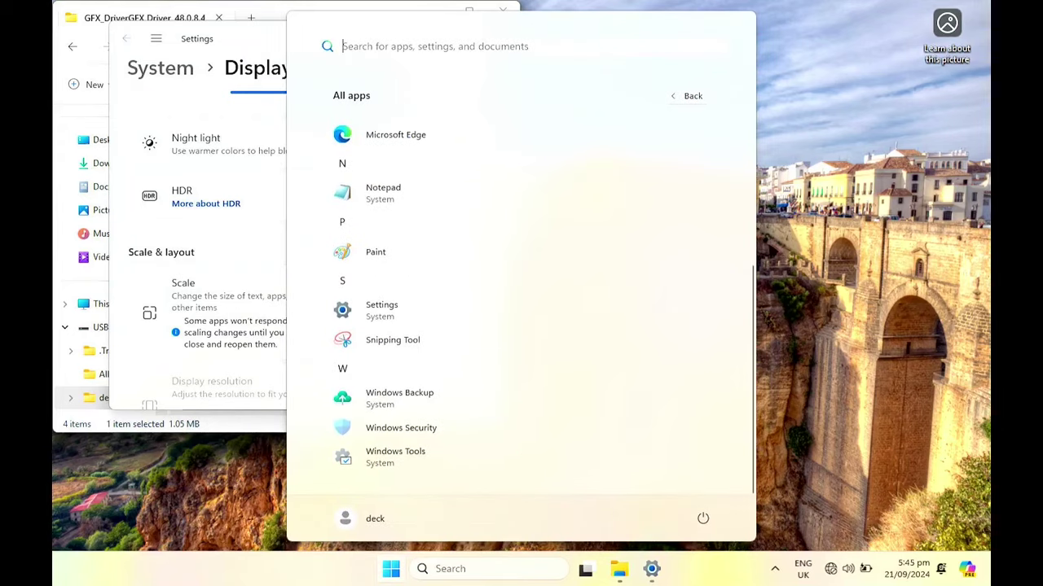
{"action": "scroll", "coordinate": [521, 310], "scroll_direction": "up", "scroll_amount": 5}
{"action": "key", "text": "Escape"}
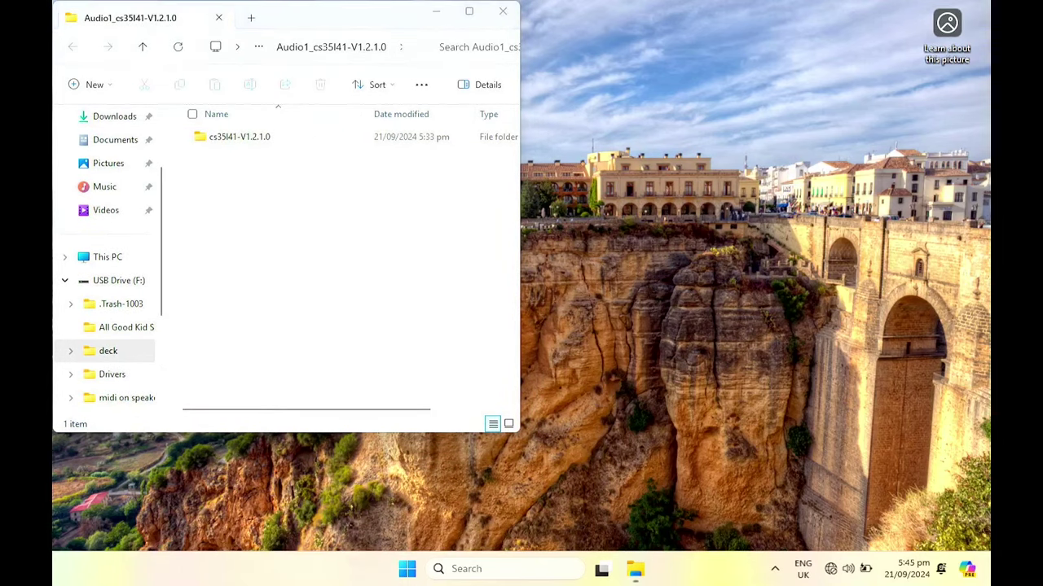
- Restart Windows and sign in again with the account password
{"action": "key", "text": "super"}
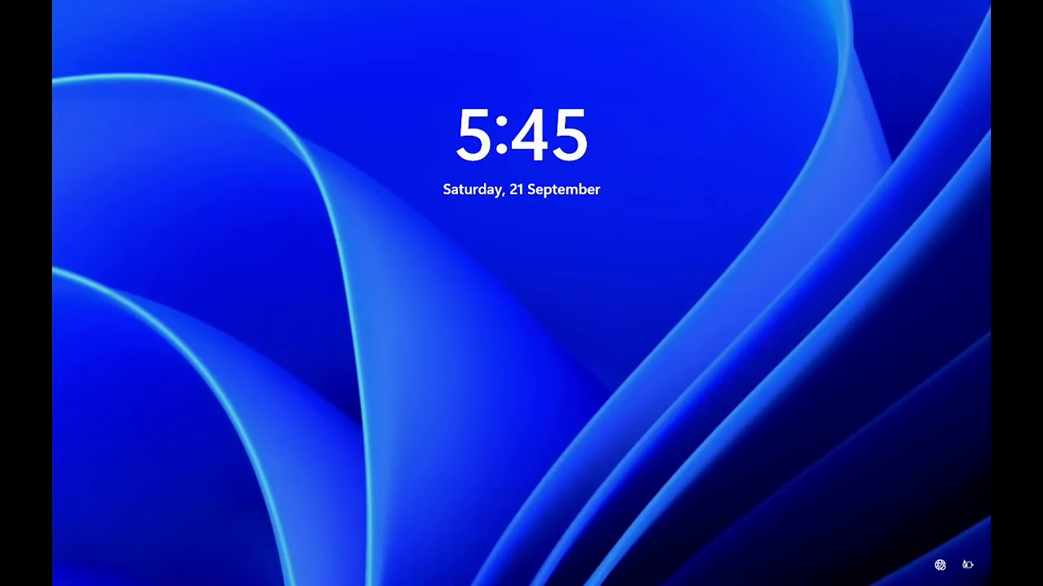
{"action": "key", "text": "space"}
{"action": "key", "text": "space"}
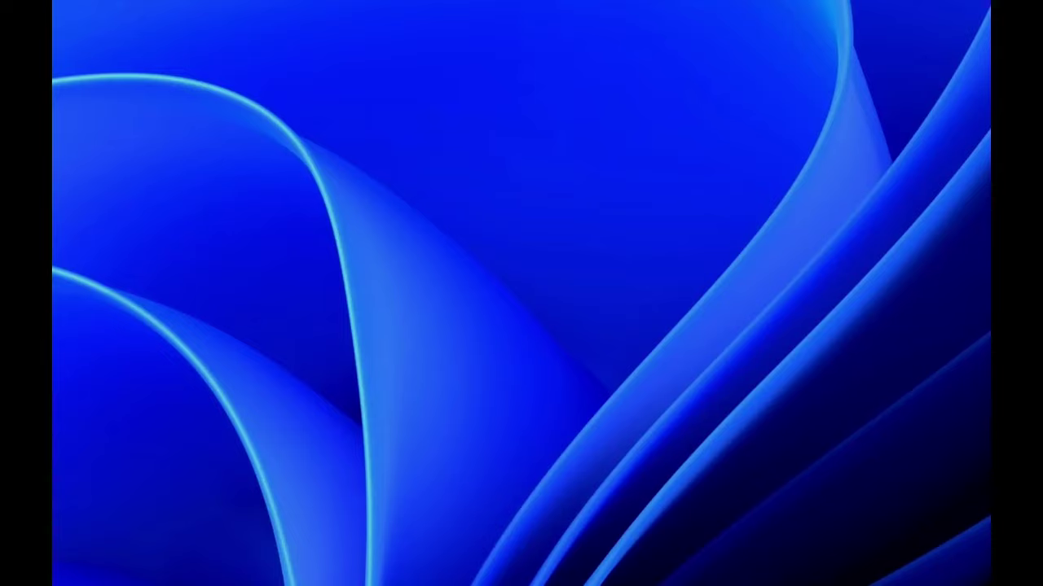
{"action": "type", "text": "••"}
{"action": "key", "text": "Return"}
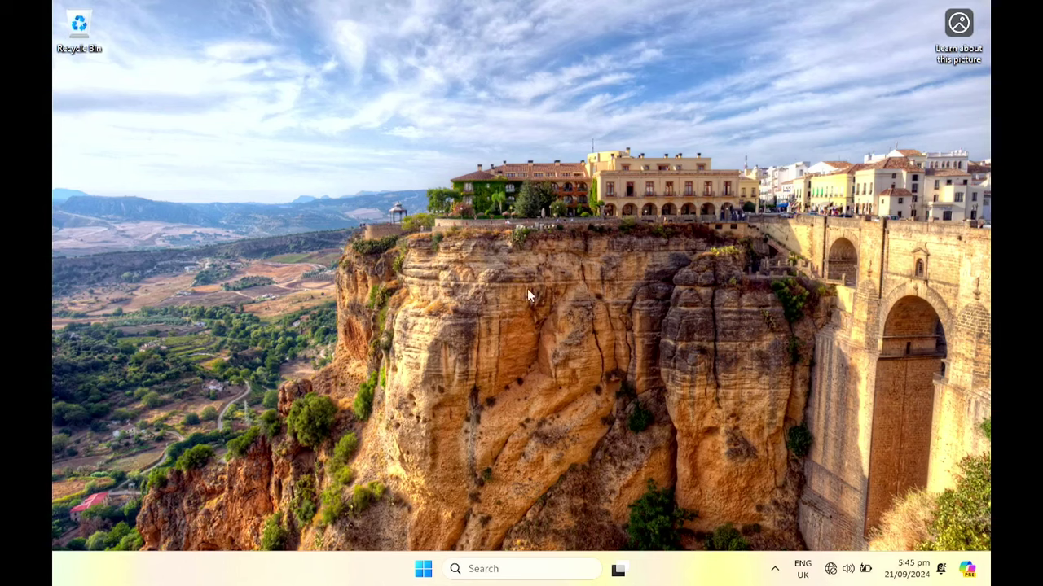
- Connect to the SKYWHHF4_5GHz Wi-Fi network by entering its network password
{"action": "left_click", "coordinate": [832, 569]}
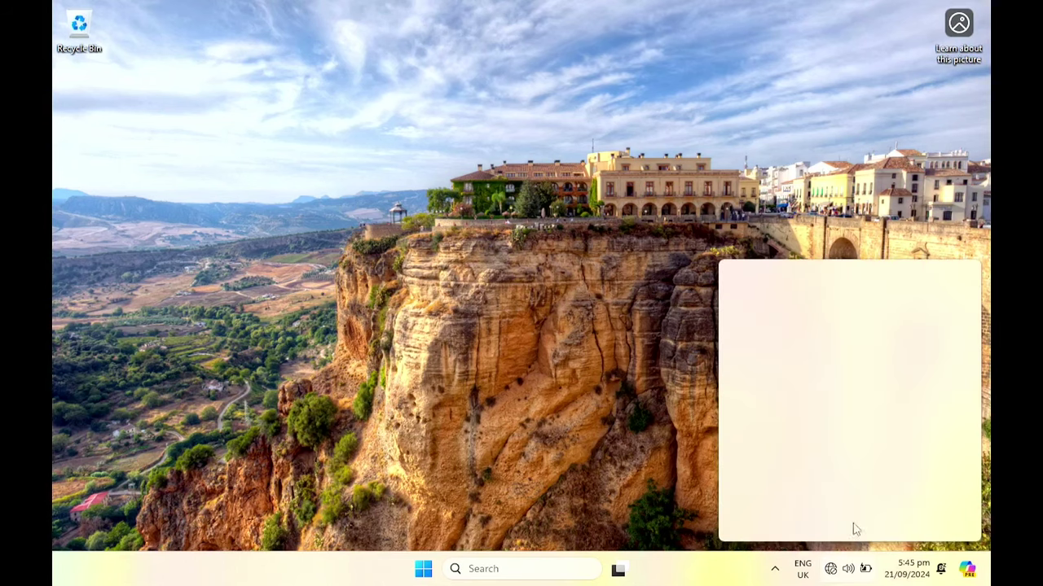
{"action": "left_click", "coordinate": [800, 303]}
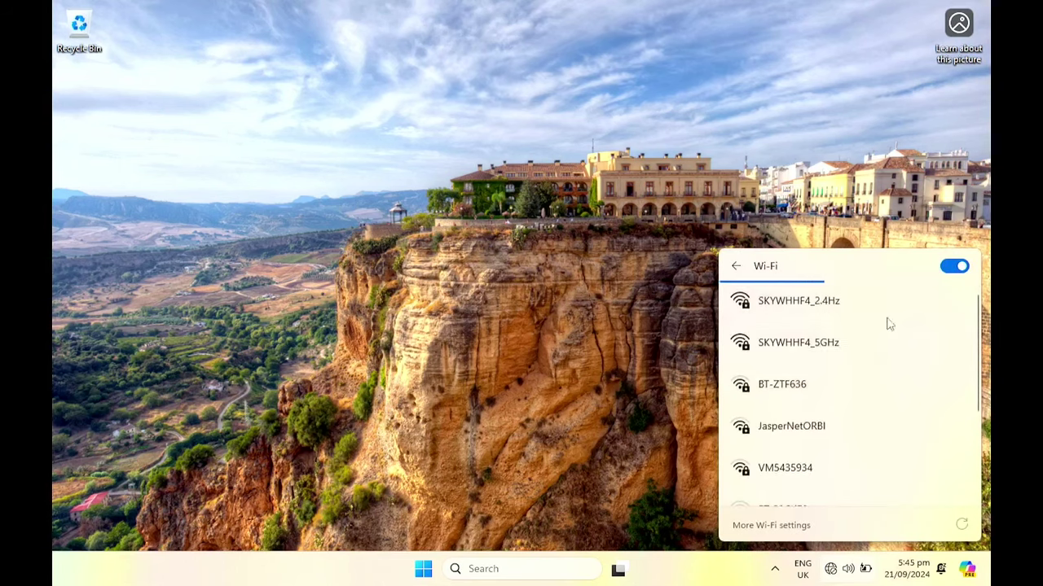
{"action": "left_click", "coordinate": [839, 362]}
{"action": "left_click", "coordinate": [895, 408]}
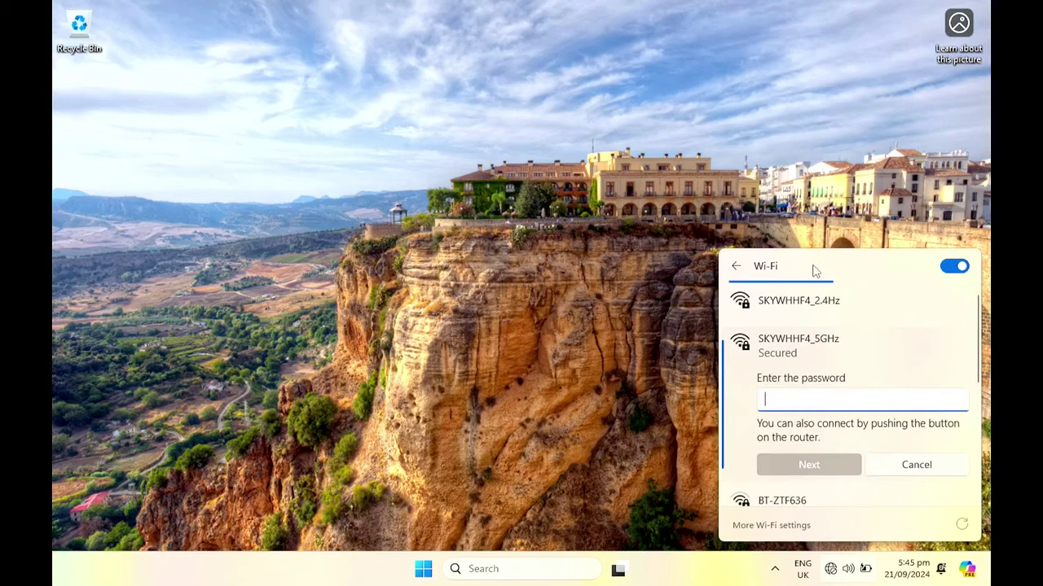
{"action": "type", "text": "••••••••••"}
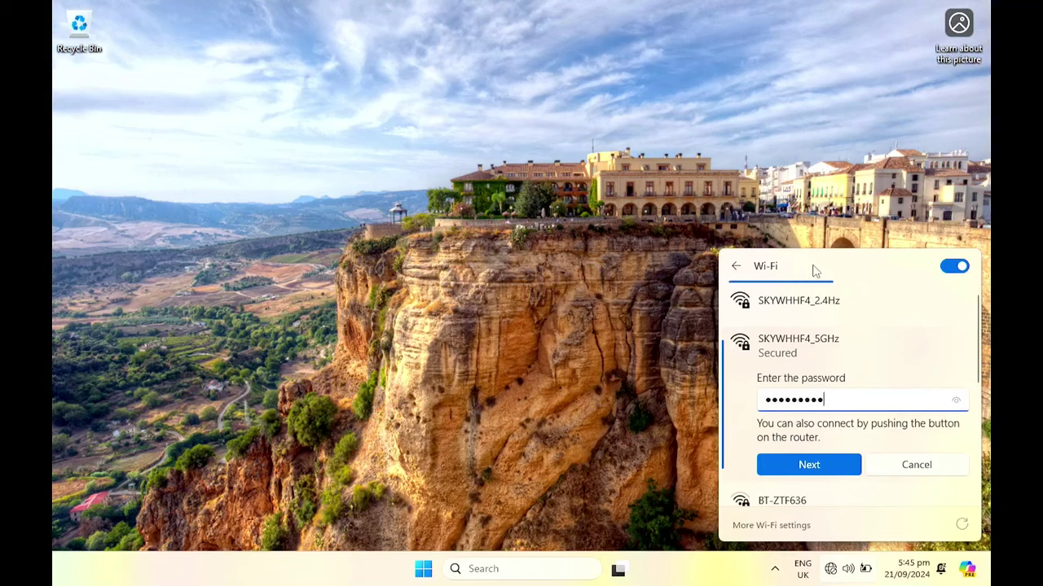
{"action": "key", "text": "Return"}
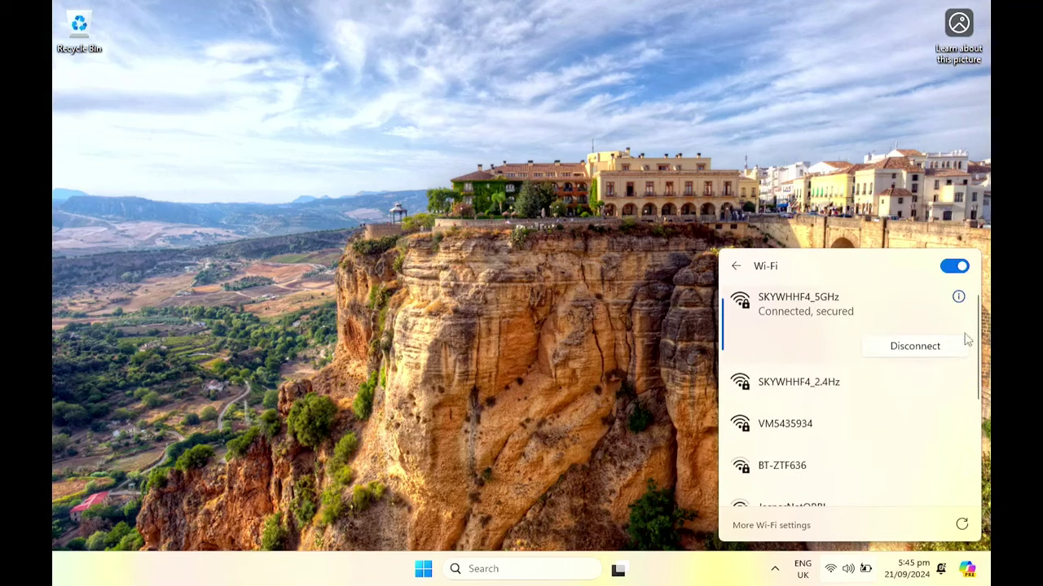
- Switch to Microsoft Edge and complete its first-run setup through to the start of browsing
{"action": "left_click", "coordinate": [432, 569]}
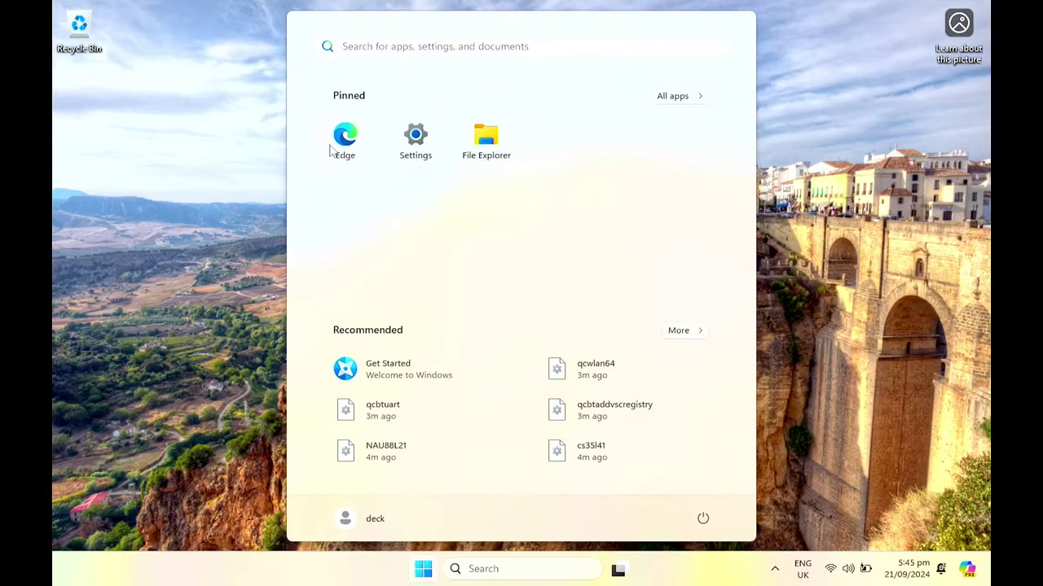
{"action": "left_click", "coordinate": [334, 149]}
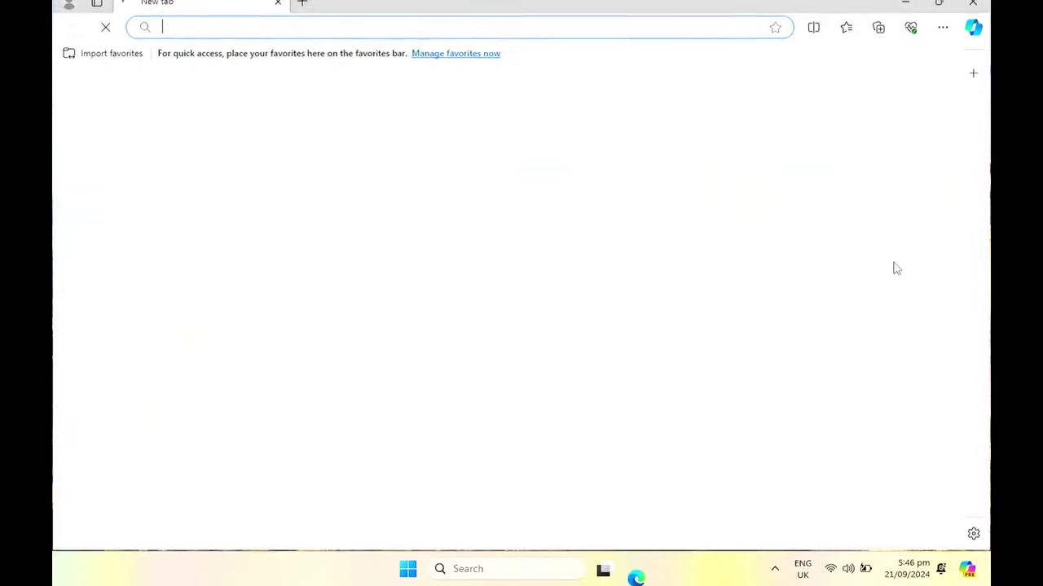
{"action": "left_click", "coordinate": [272, 472]}
{"action": "left_click", "coordinate": [174, 469]}
{"action": "left_click", "coordinate": [190, 464]}
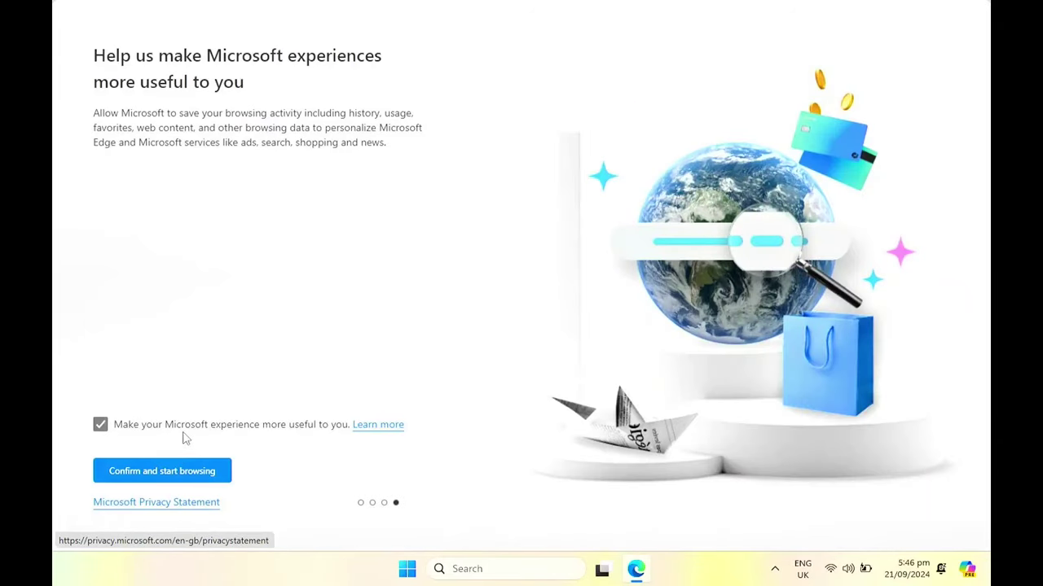
{"action": "left_click", "coordinate": [174, 469]}
- Try to load the website whaltech07.github.io in the current tab
{"action": "left_click", "coordinate": [253, 38]}
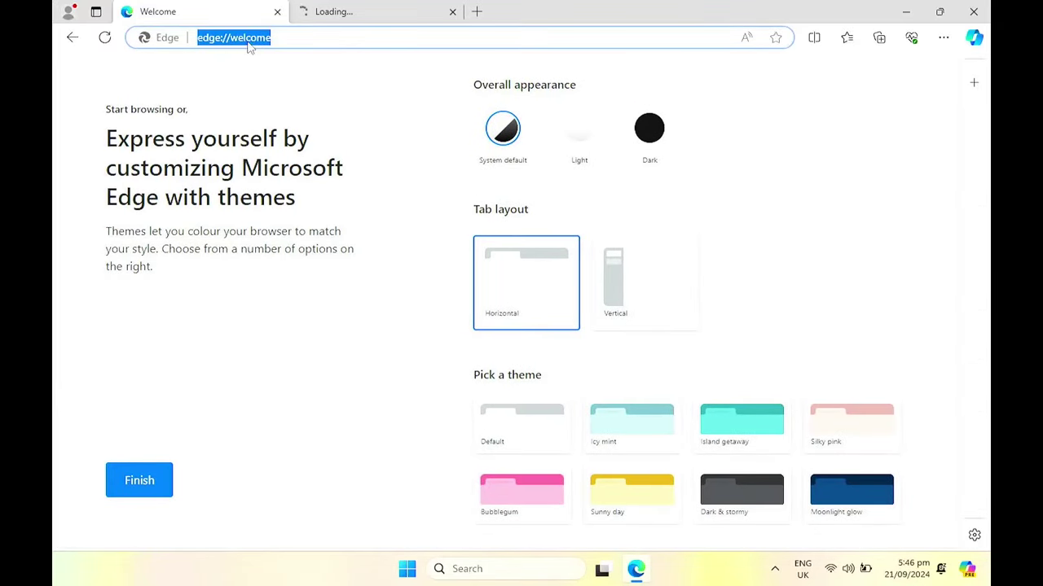
{"action": "type", "text": "whaltech"}
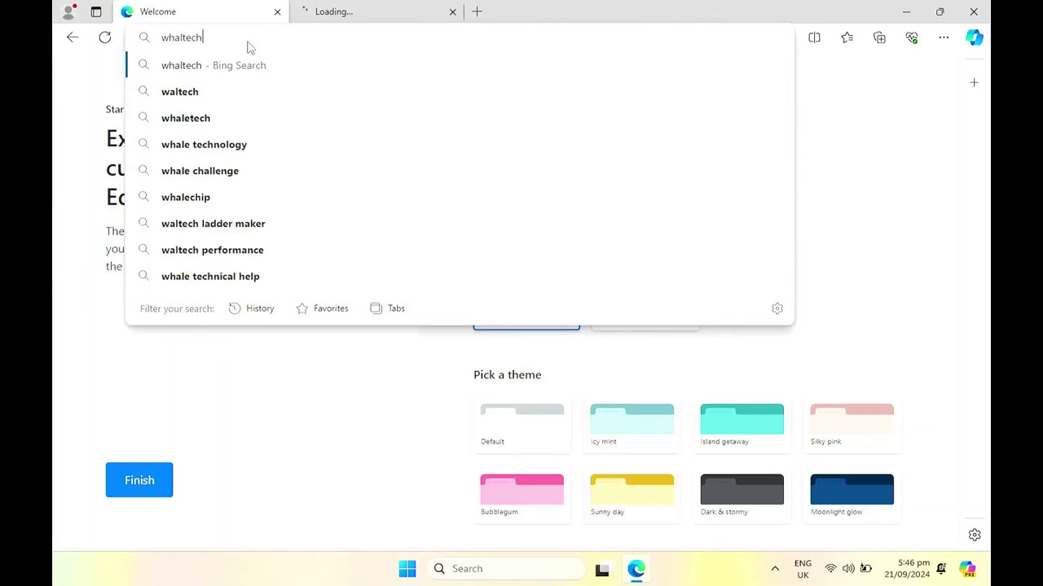
{"action": "type", "text": "07/"}
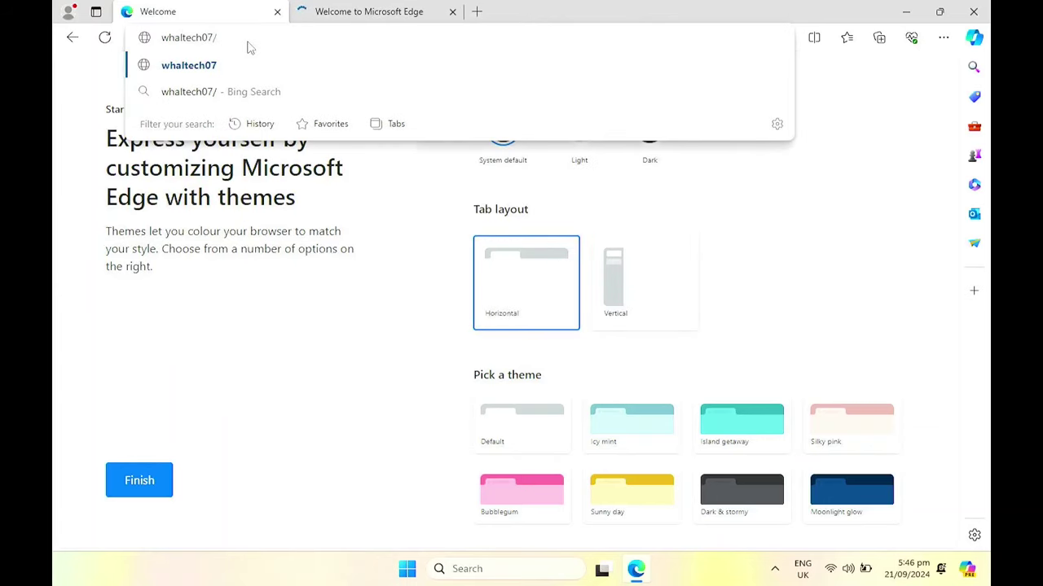
{"action": "type", "text": ".github.io"}
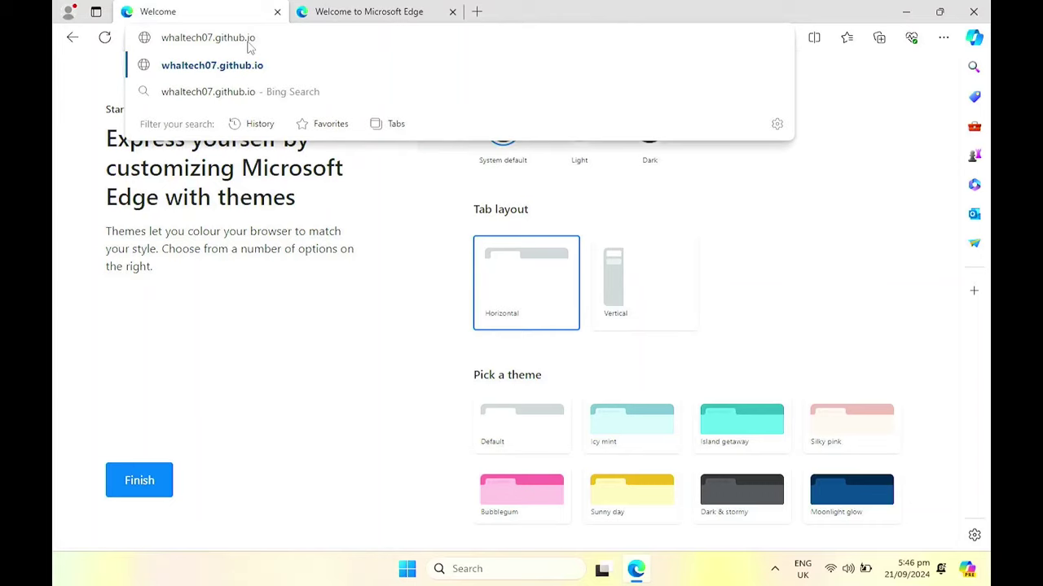
{"action": "key", "text": "Return"}
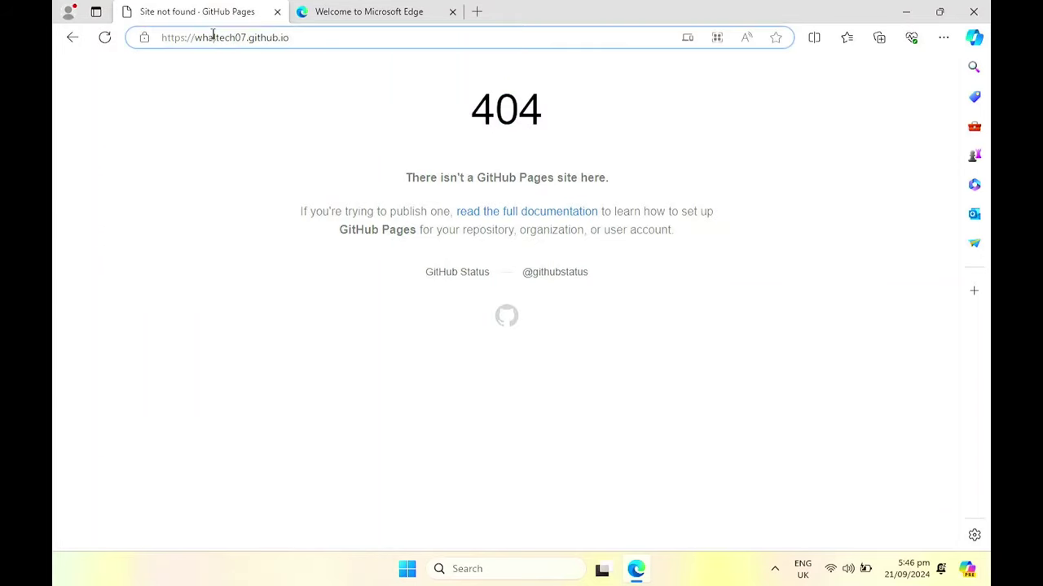
- Correct the web address to whaletech07.github.io and load the site
{"action": "double_click", "coordinate": [216, 41]}
{"action": "double_click", "coordinate": [221, 39]}
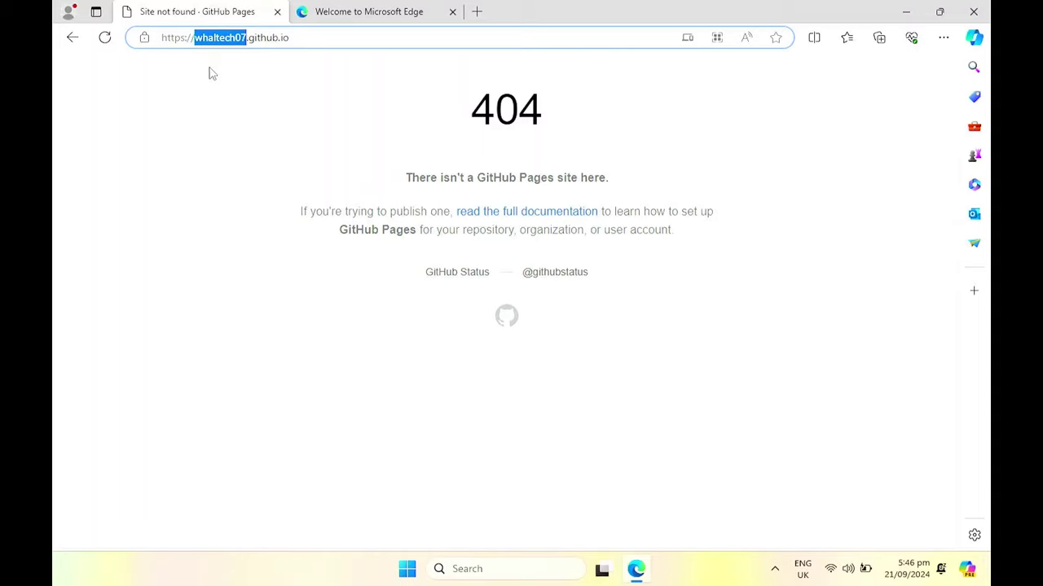
{"action": "left_click", "coordinate": [213, 37]}
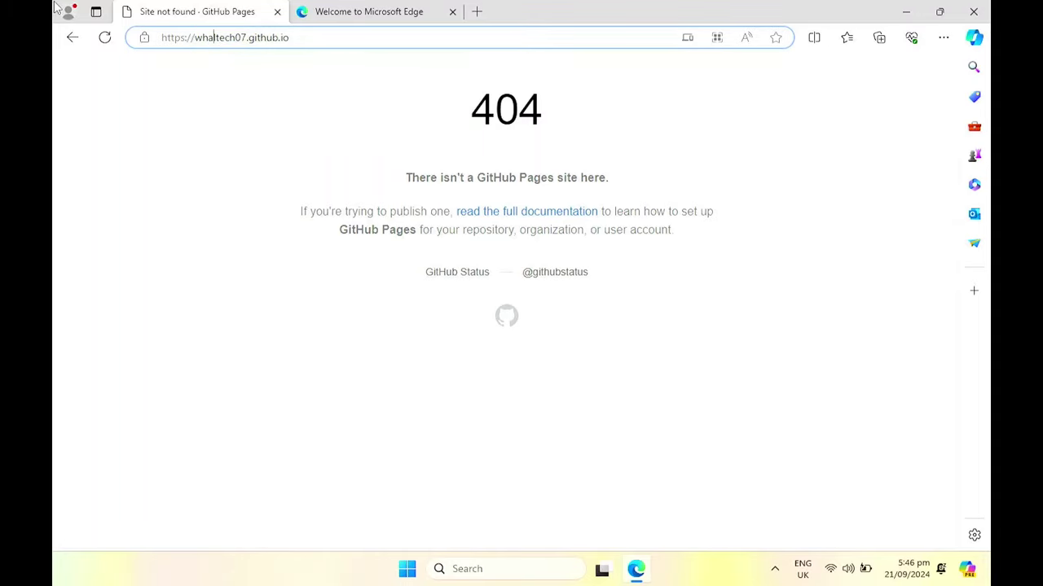
{"action": "type", "text": "e"}
{"action": "key", "text": "Return"}
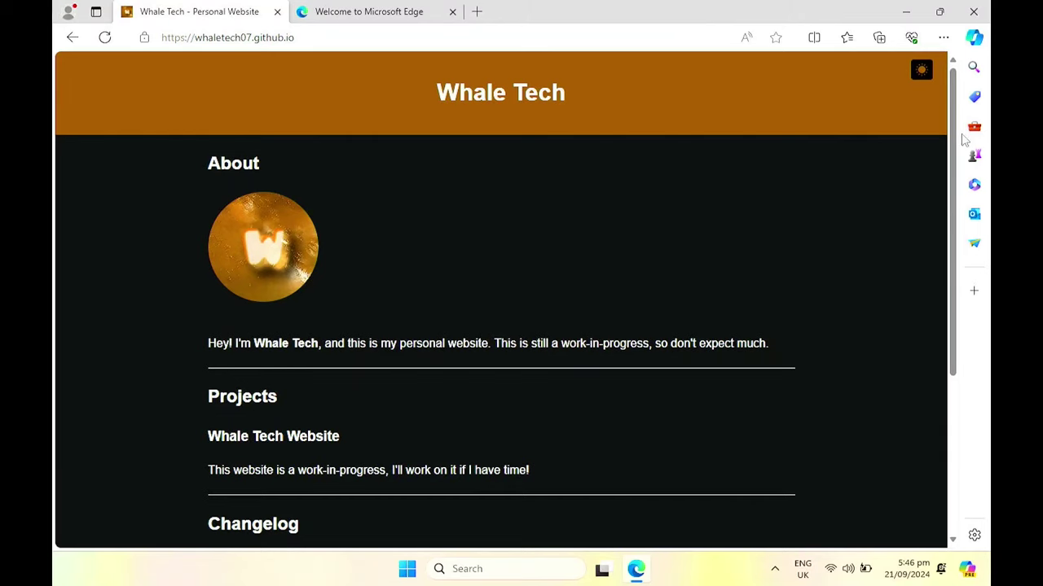
- Switch the Whale Tech website to its light theme and look through the page down to its changelog
{"action": "left_click", "coordinate": [915, 85]}
{"action": "scroll", "coordinate": [570, 337], "scroll_direction": "down", "scroll_amount": 3}
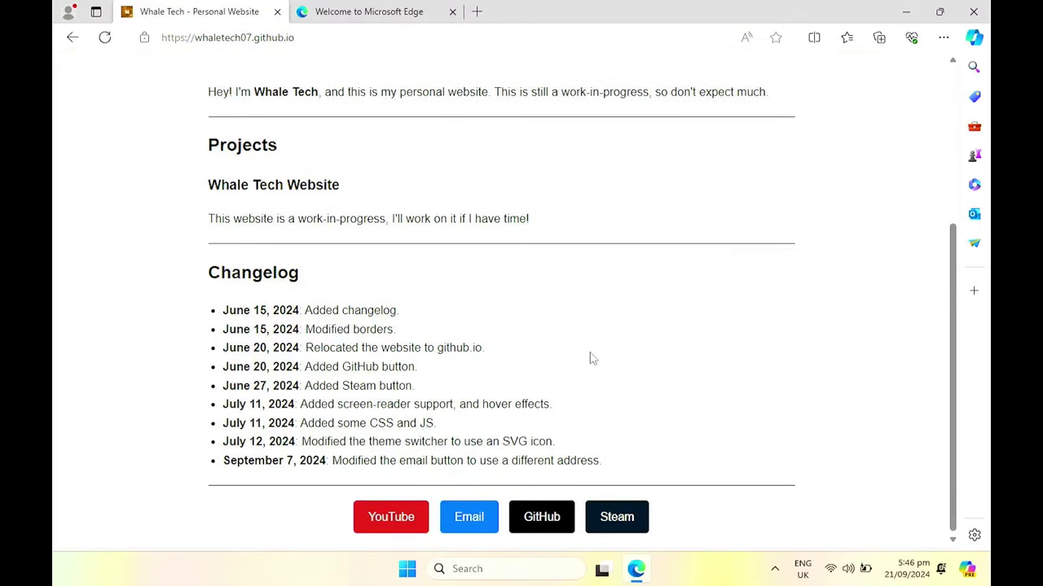
{"action": "scroll", "coordinate": [591, 361], "scroll_direction": "up", "scroll_amount": 3}
{"action": "scroll", "coordinate": [591, 361], "scroll_direction": "down", "scroll_amount": 3}
- Open the Steam profile linked from the website and look over its recent activity
{"action": "left_click", "coordinate": [603, 510]}
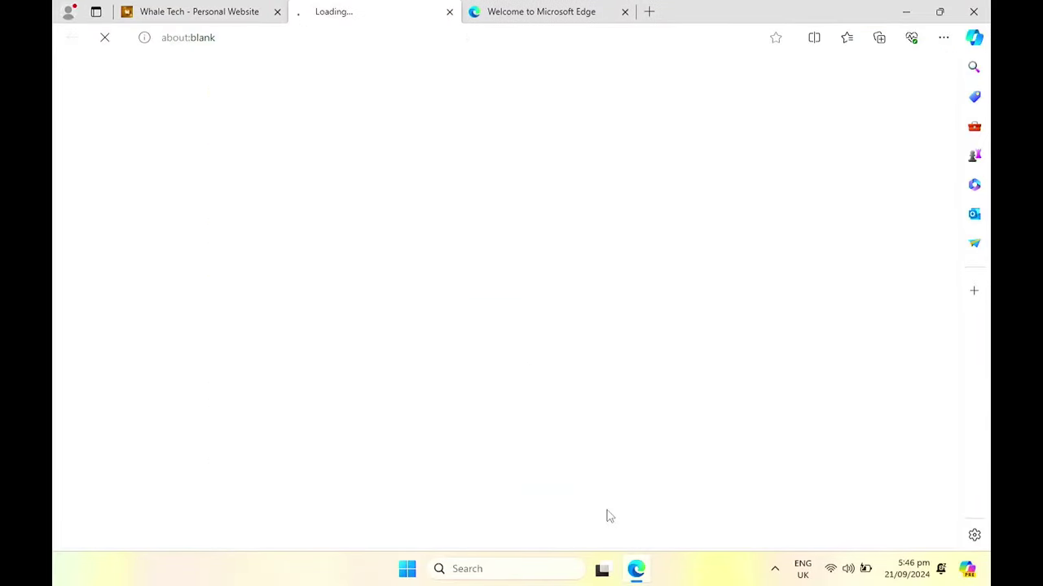
{"action": "scroll", "coordinate": [471, 272], "scroll_direction": "down", "scroll_amount": 5}
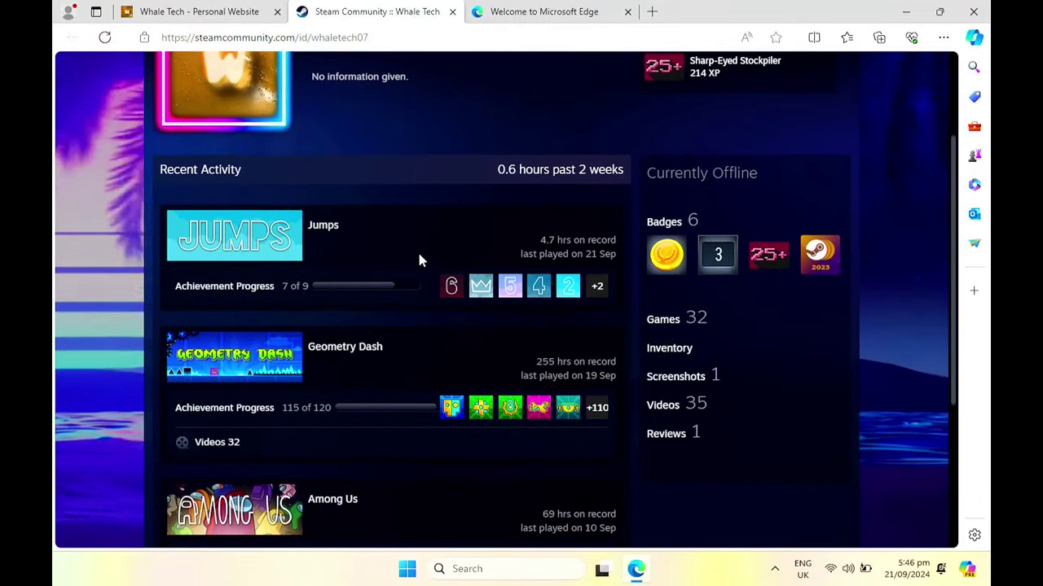
{"action": "scroll", "coordinate": [577, 164], "scroll_direction": "up", "scroll_amount": 10}
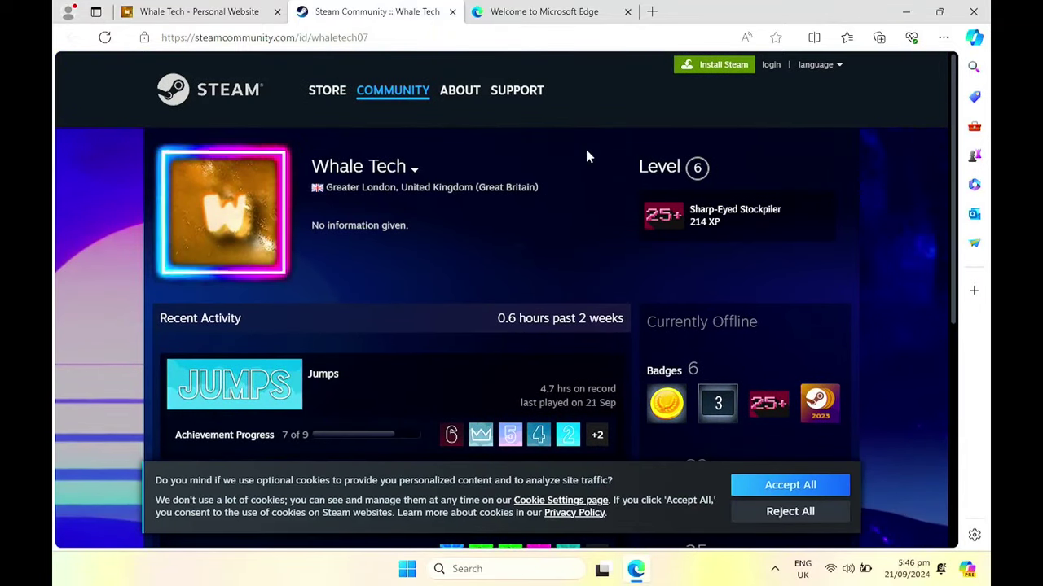
- Download the Windows Steam installer from the Steam website and launch SteamSetup.exe
{"action": "left_click", "coordinate": [684, 65]}
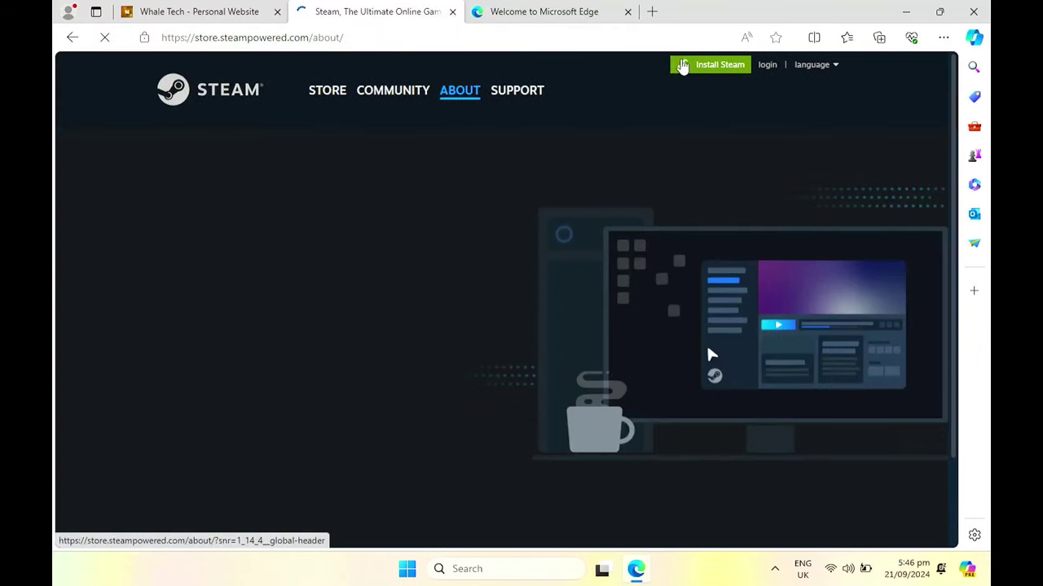
{"action": "left_click", "coordinate": [295, 418]}
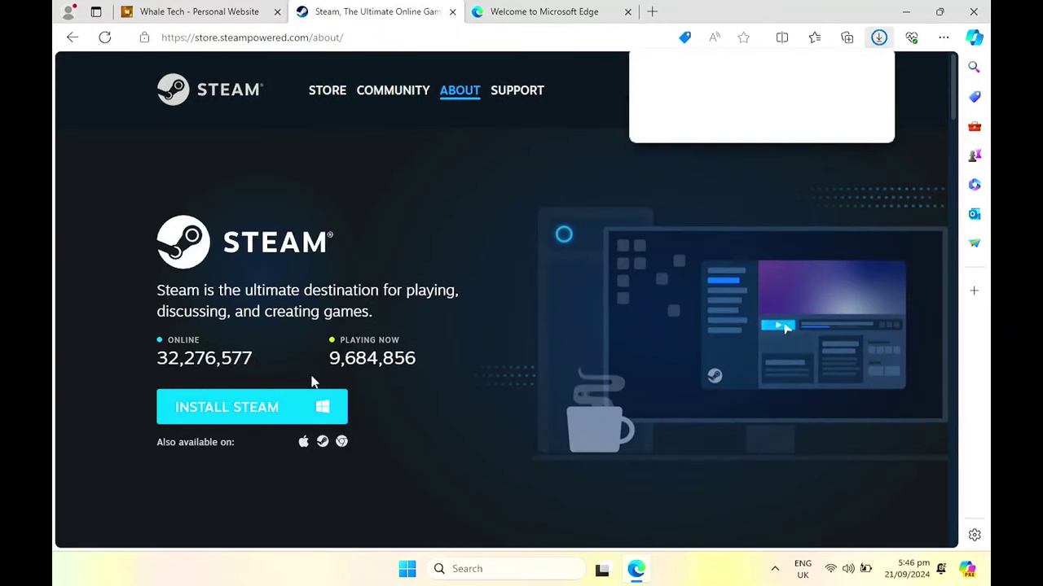
{"action": "left_click", "coordinate": [675, 99]}
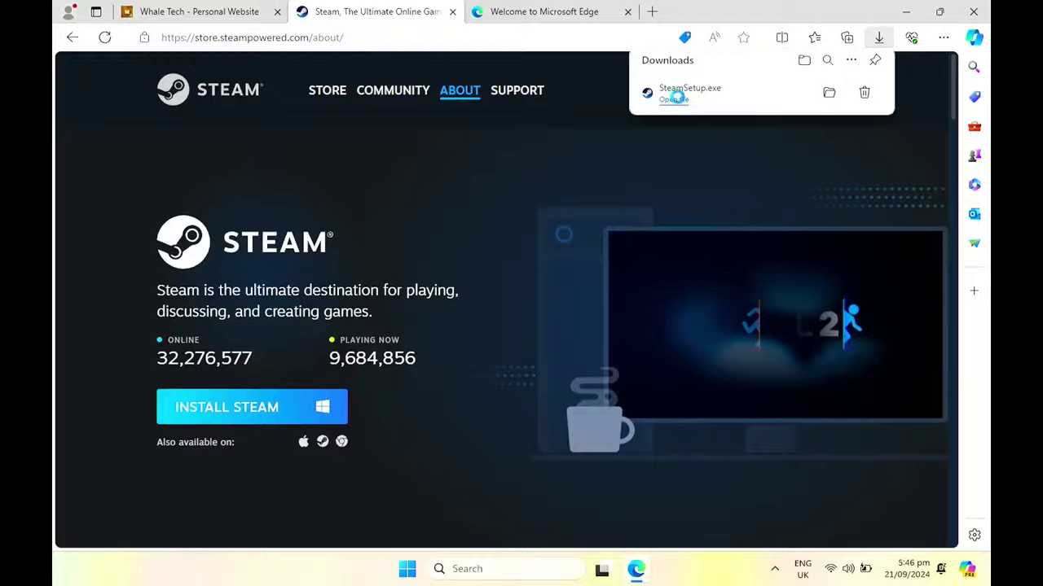
- Go through Steam Setup with English as the language and install Steam
{"action": "left_click", "coordinate": [489, 420]}
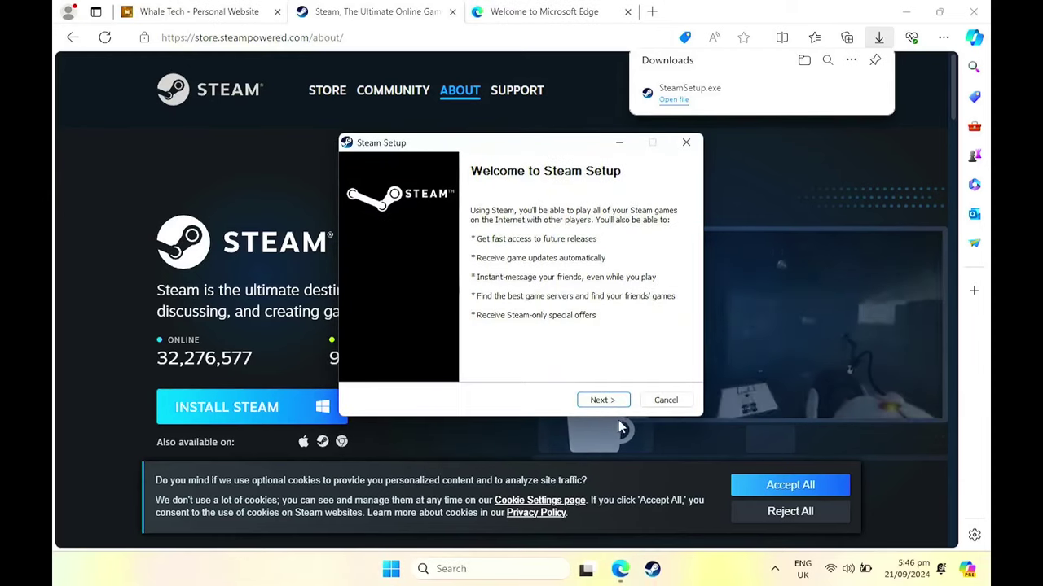
{"action": "left_click", "coordinate": [615, 399]}
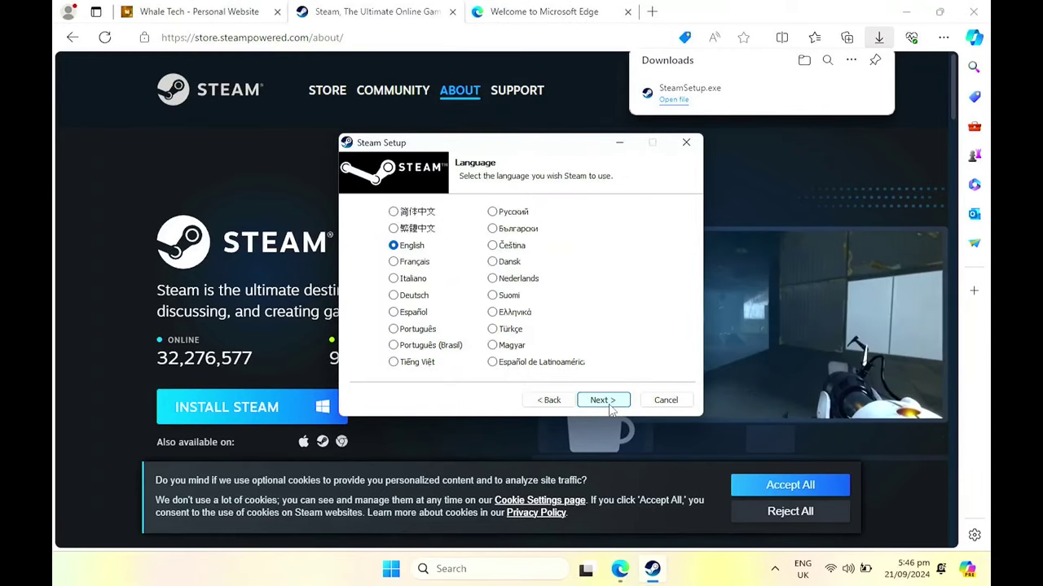
{"action": "left_click", "coordinate": [604, 399]}
{"action": "left_click", "coordinate": [604, 400]}
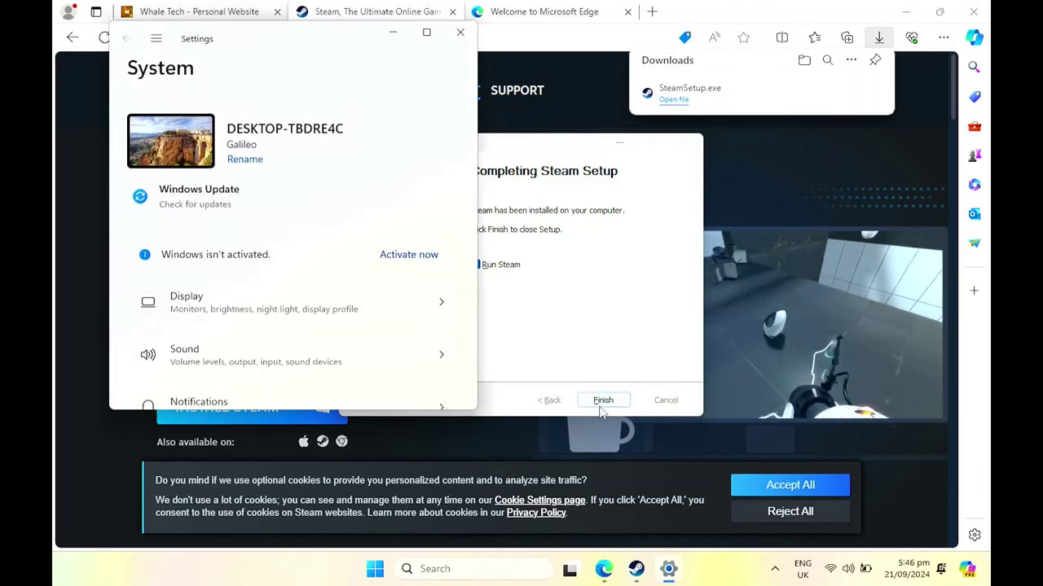
- Maximize the Settings window and open the Display page to adjust the display setup
{"action": "left_click", "coordinate": [426, 31]}
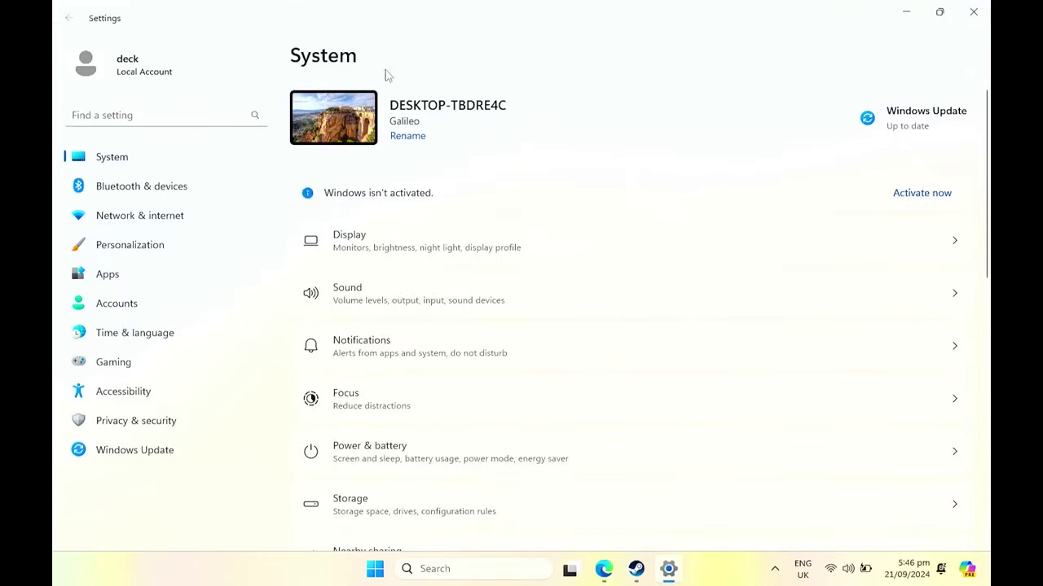
{"action": "left_click", "coordinate": [339, 245]}
{"action": "left_click", "coordinate": [830, 308]}
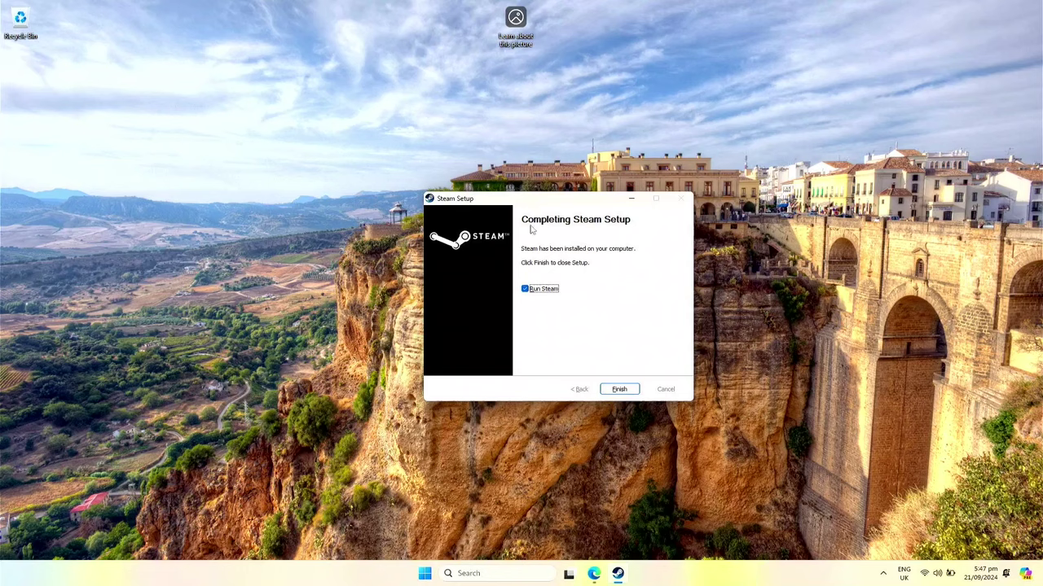
- Finish Steam Setup with Run Steam enabled, allow location access, and reposition the Steam window
{"action": "left_click", "coordinate": [619, 390]}
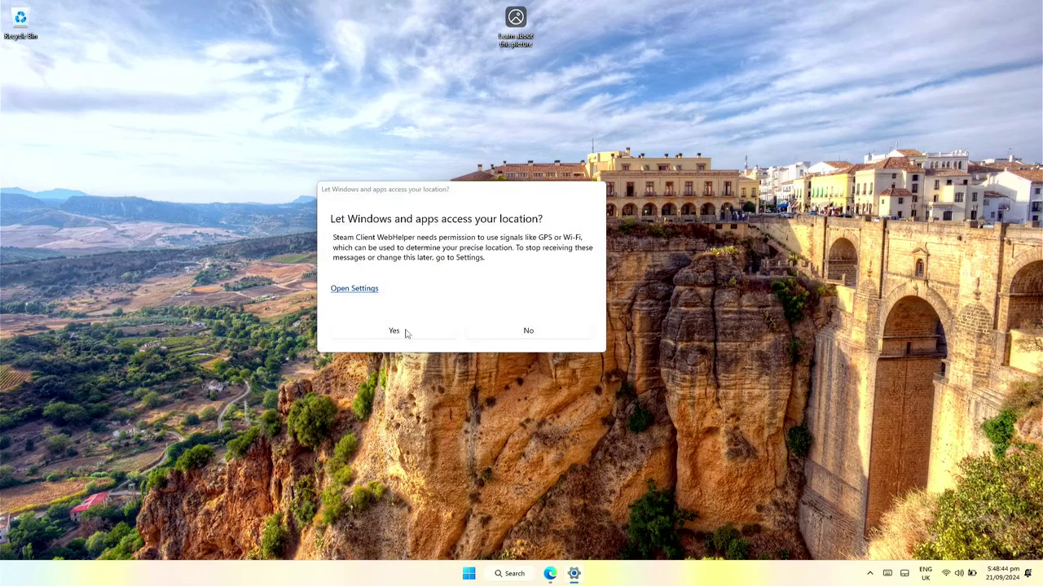
{"action": "left_click", "coordinate": [405, 333]}
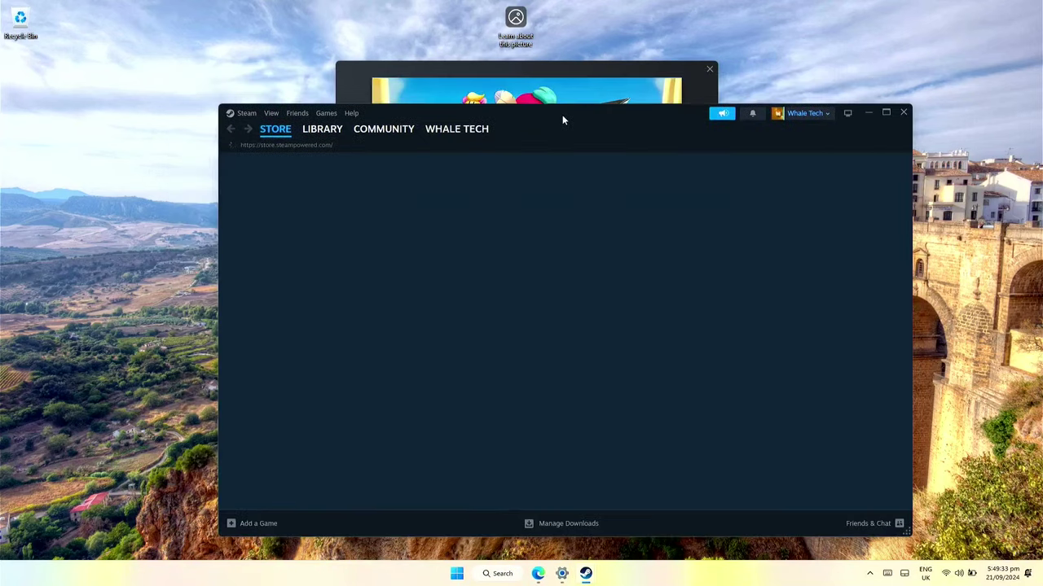
{"action": "left_click_drag", "start_coordinate": [562, 119], "coordinate": [530, 183]}
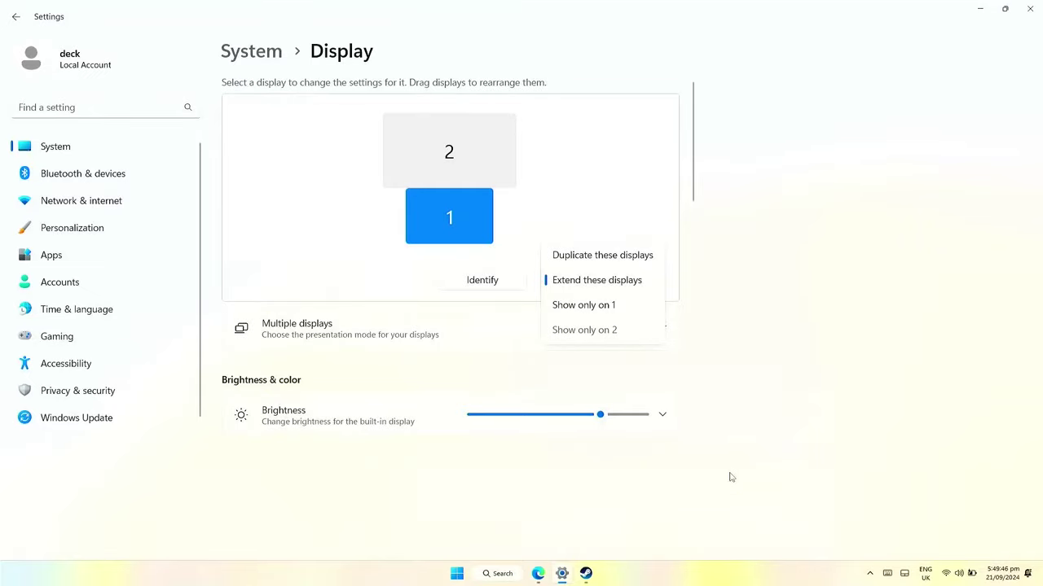
- Set multiple displays to Show only on 2, keep the changes, and minimize Settings
{"action": "left_click", "coordinate": [581, 328]}
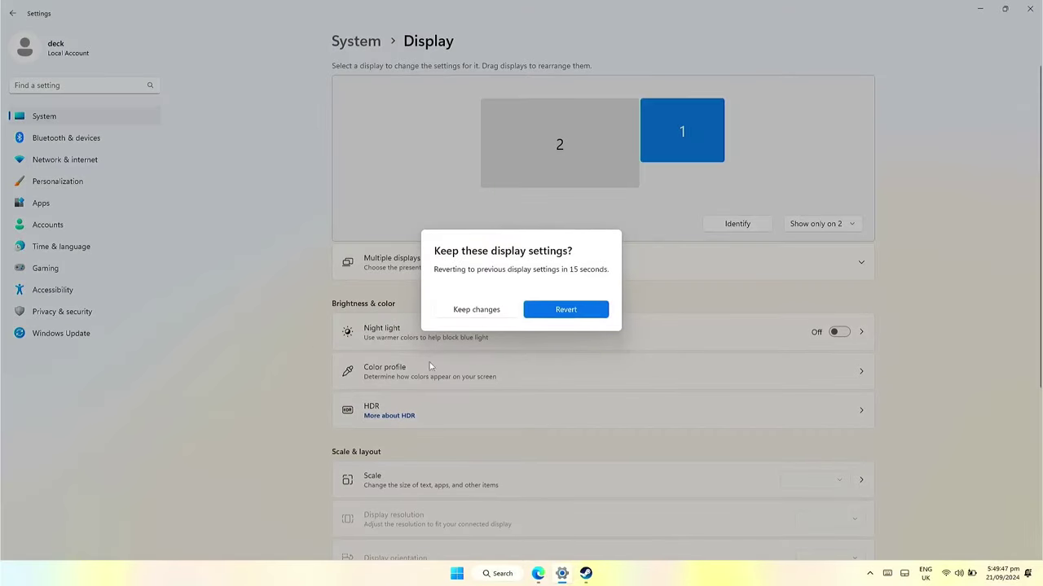
{"action": "left_click", "coordinate": [492, 309]}
{"action": "left_click", "coordinate": [980, 8]}
- Reposition the Steam window, open the game library, and look over the Geometry Dash page
{"action": "left_click_drag", "start_coordinate": [555, 135], "coordinate": [505, 91]}
{"action": "left_click", "coordinate": [249, 116]}
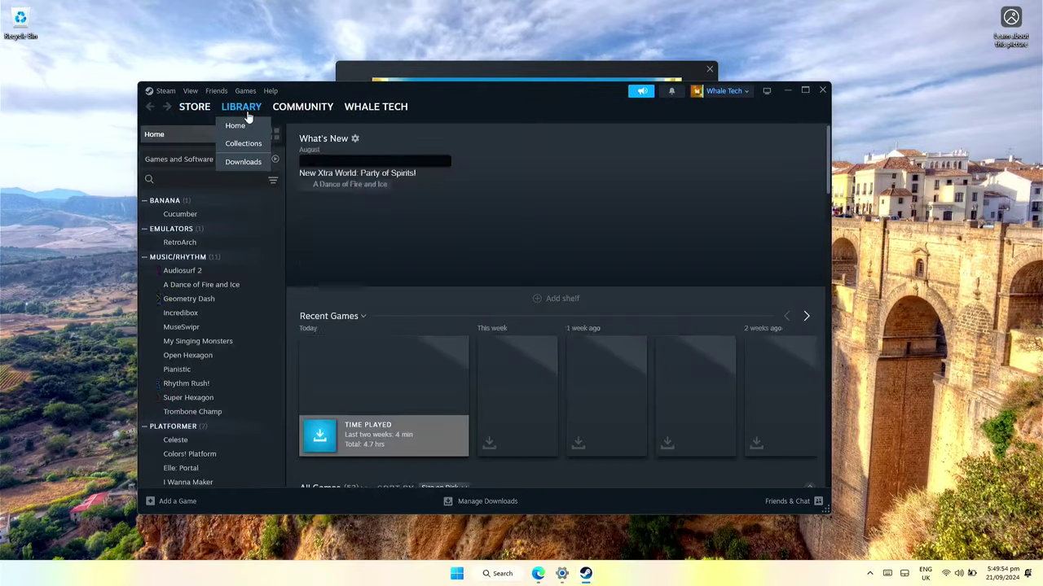
{"action": "scroll", "coordinate": [225, 256], "scroll_direction": "down", "scroll_amount": 4}
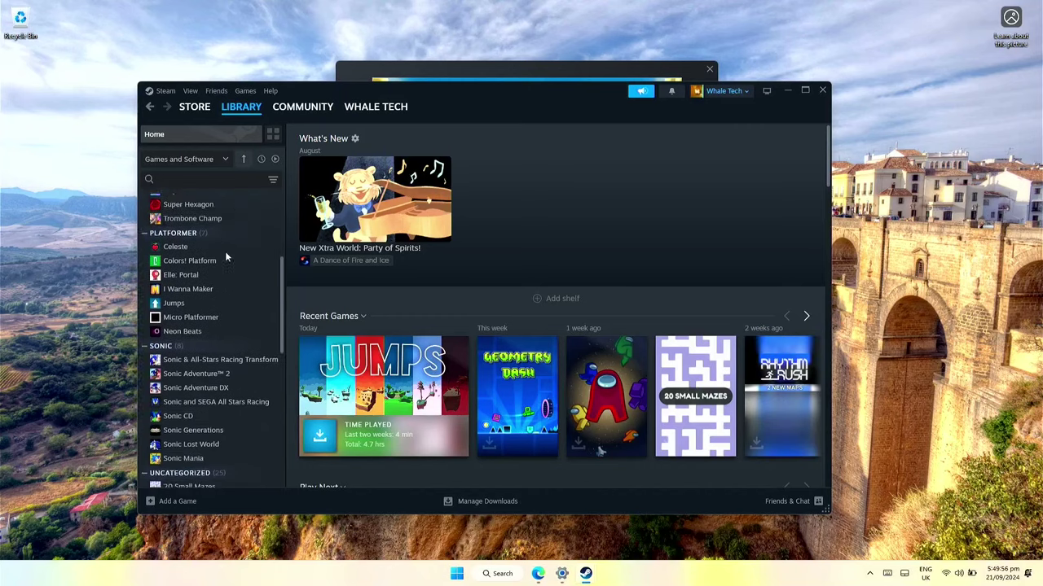
{"action": "scroll", "coordinate": [225, 260], "scroll_direction": "up", "scroll_amount": 4}
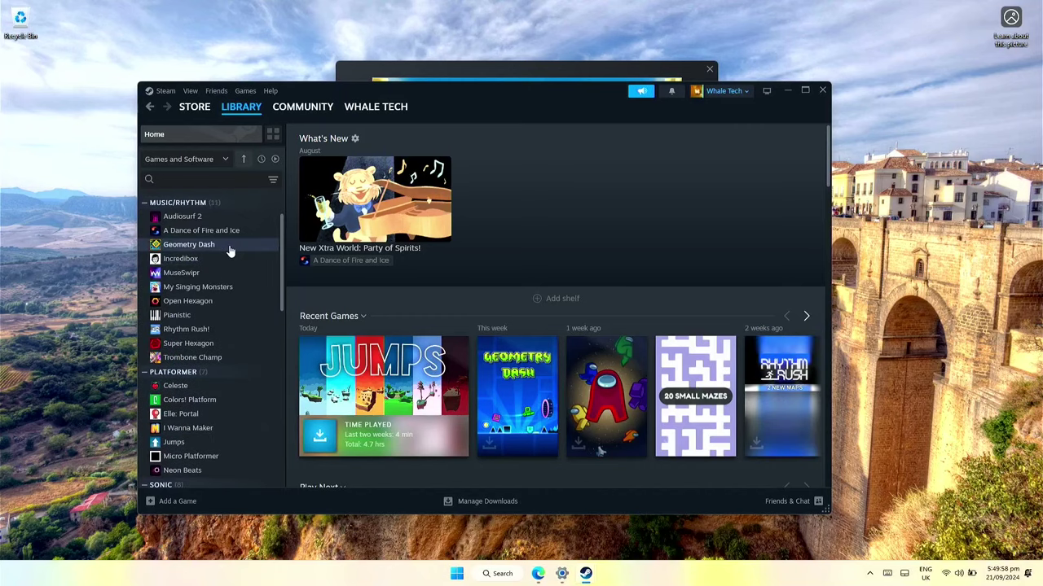
{"action": "left_click", "coordinate": [229, 249]}
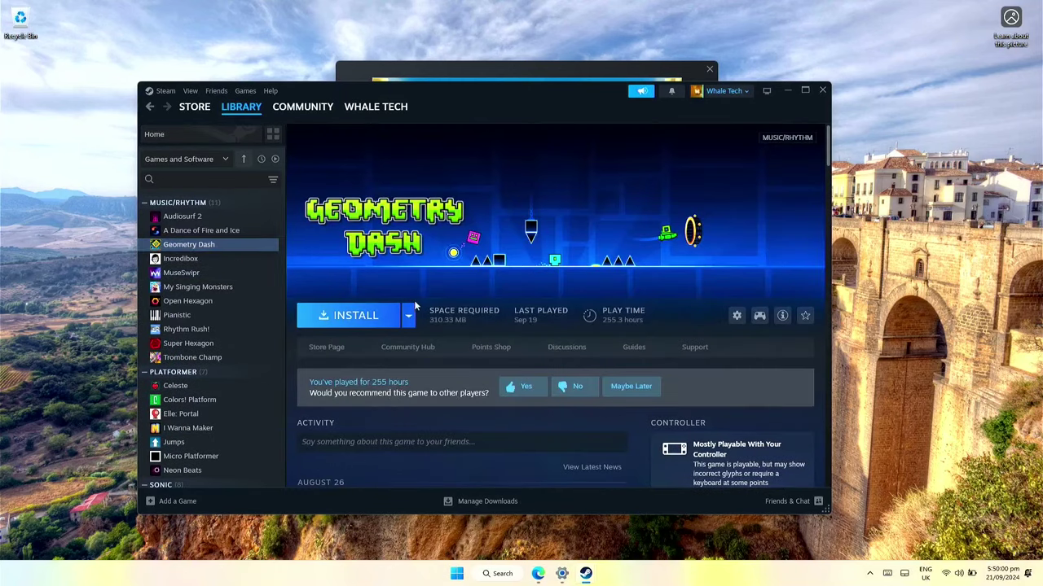
{"action": "scroll", "coordinate": [620, 356], "scroll_direction": "down", "scroll_amount": 3}
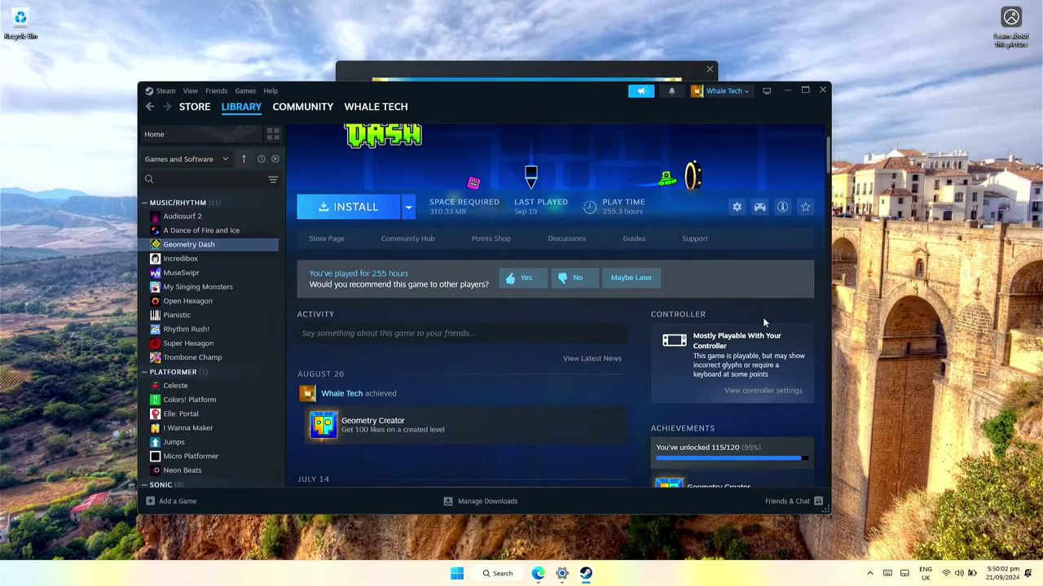
{"action": "scroll", "coordinate": [764, 322], "scroll_direction": "down", "scroll_amount": 2}
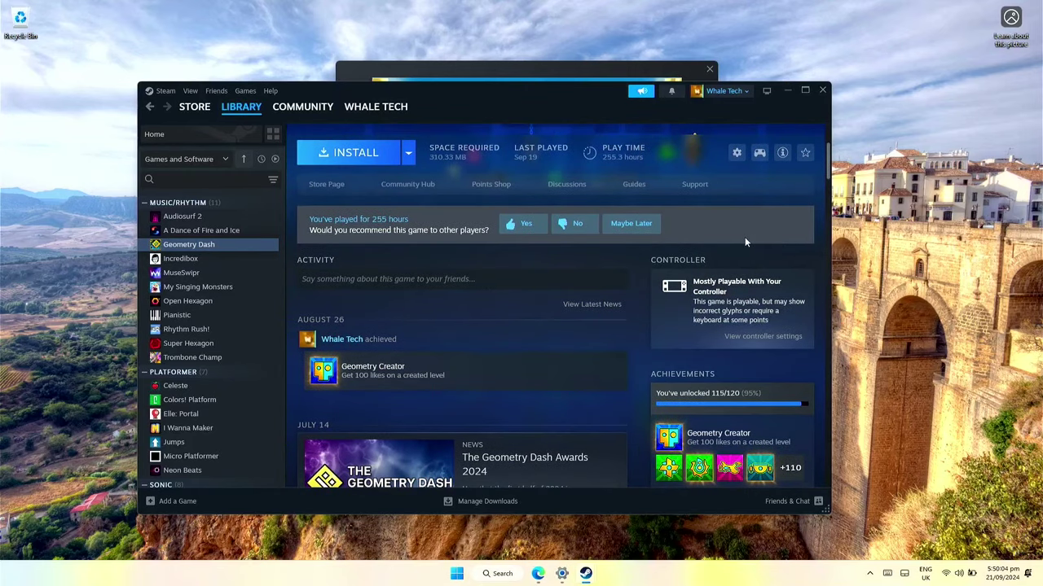
- Install Jumps from the Platformer group to Local Drive (C:) with desktop and start menu shortcuts
{"action": "scroll", "coordinate": [218, 355], "scroll_direction": "down", "scroll_amount": 3}
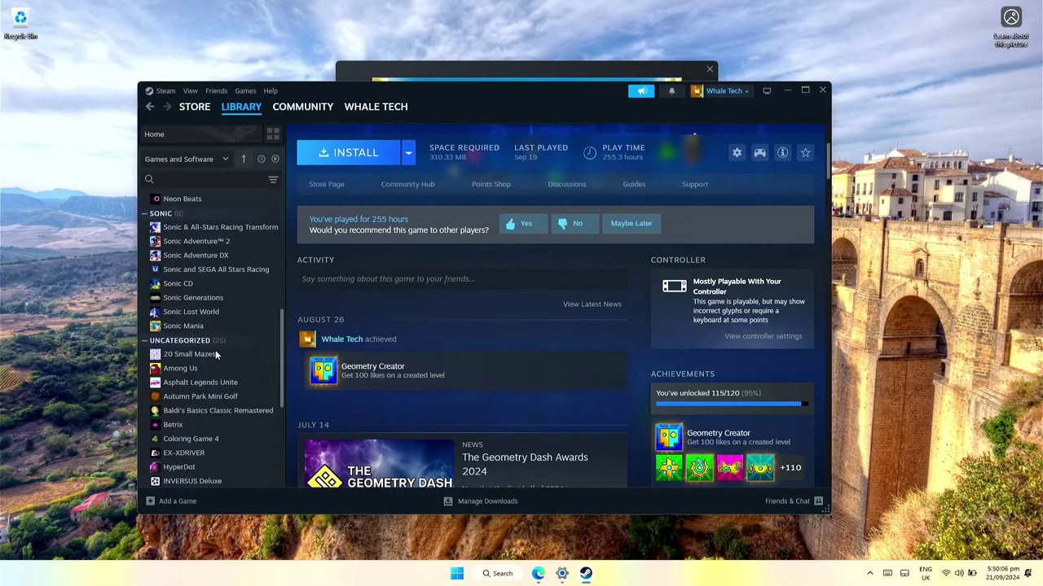
{"action": "scroll", "coordinate": [215, 350], "scroll_direction": "up", "scroll_amount": 5}
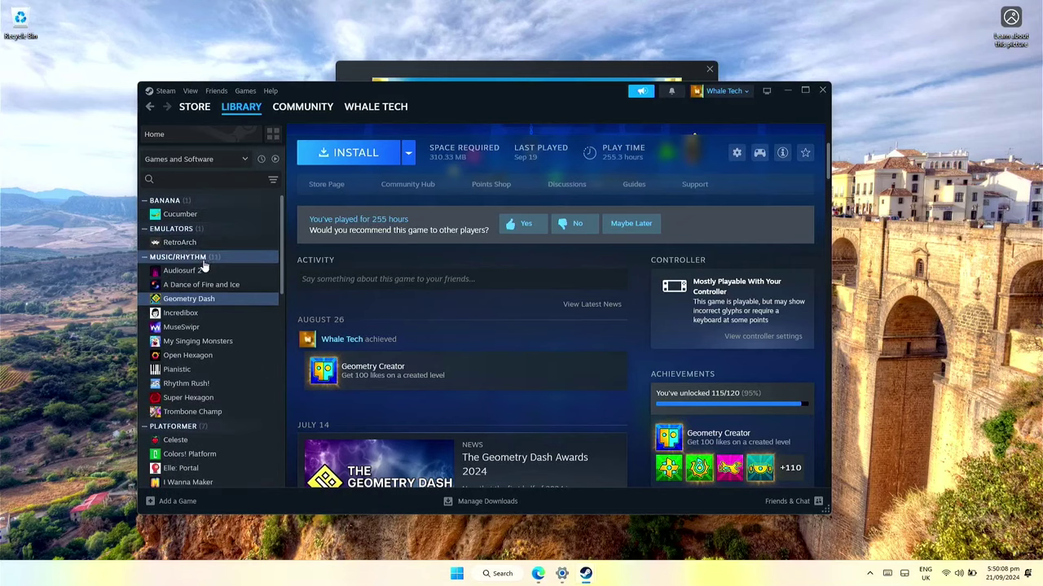
{"action": "scroll", "coordinate": [222, 357], "scroll_direction": "down", "scroll_amount": 4}
{"action": "left_click", "coordinate": [215, 337]}
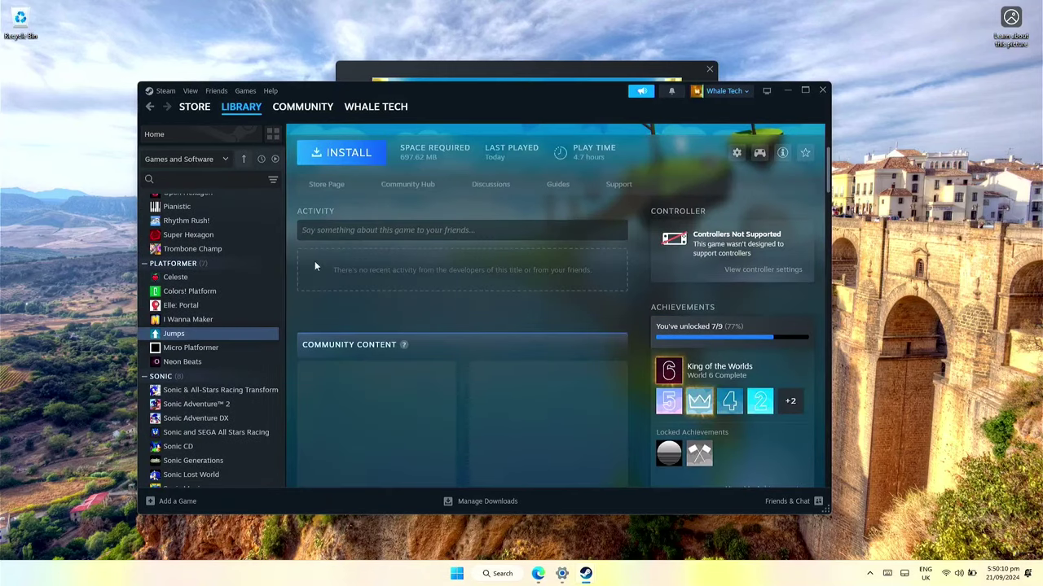
{"action": "left_click", "coordinate": [338, 153]}
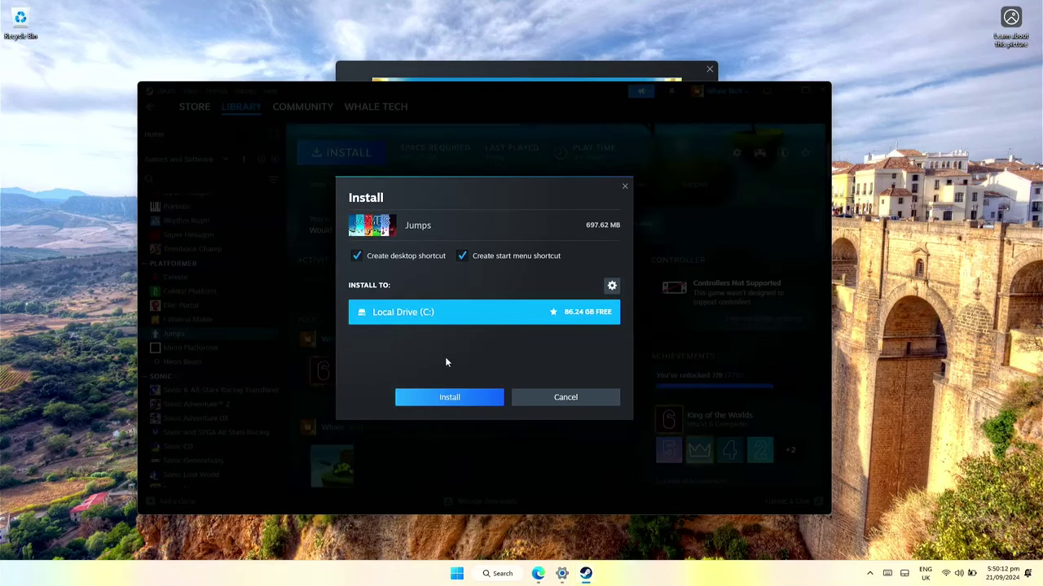
{"action": "left_click", "coordinate": [442, 395]}
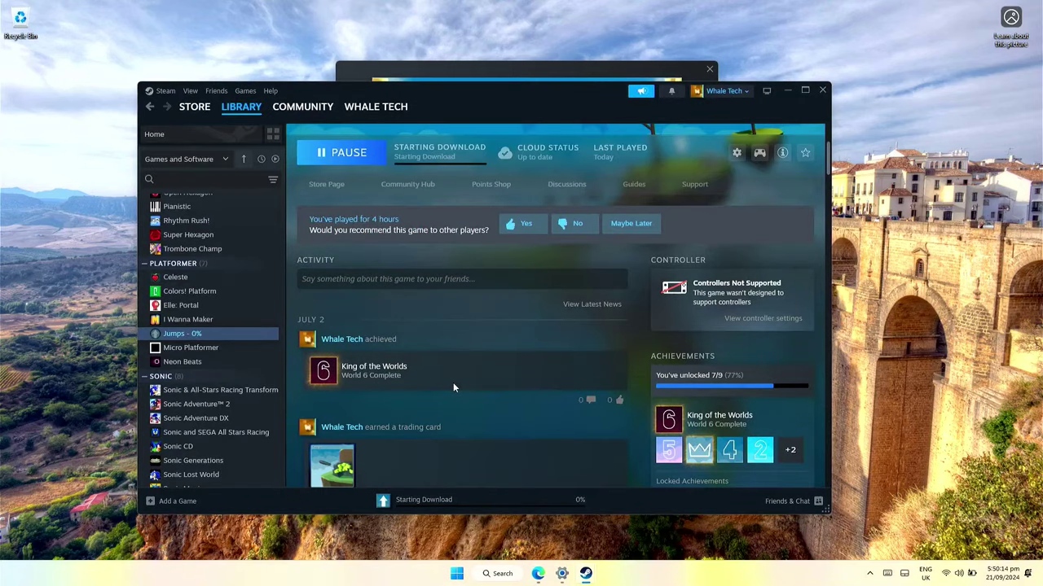